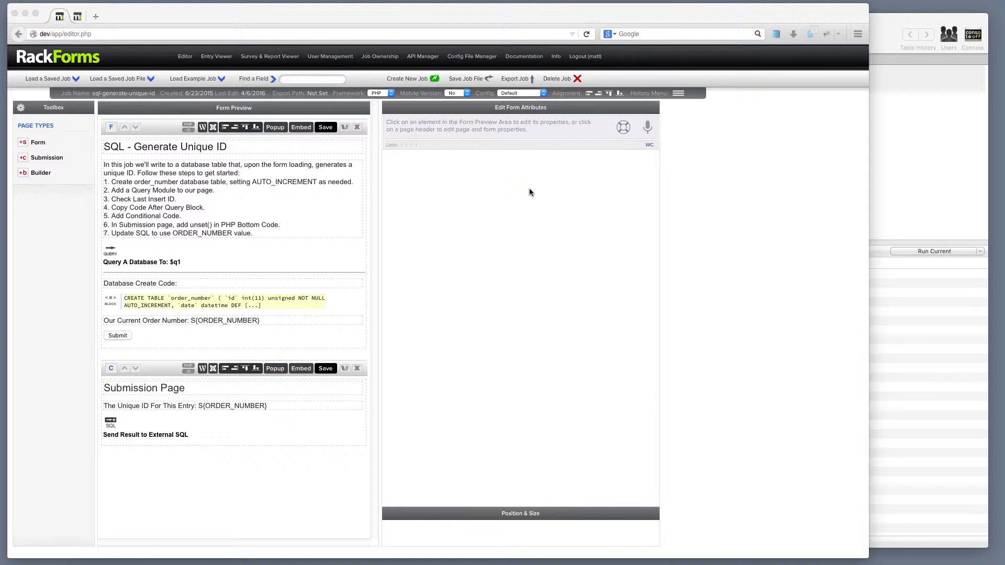
# Open the Database Create Code block and select its entire CREATE TABLE statement in the raw block code.
pyautogui.click(197, 186)
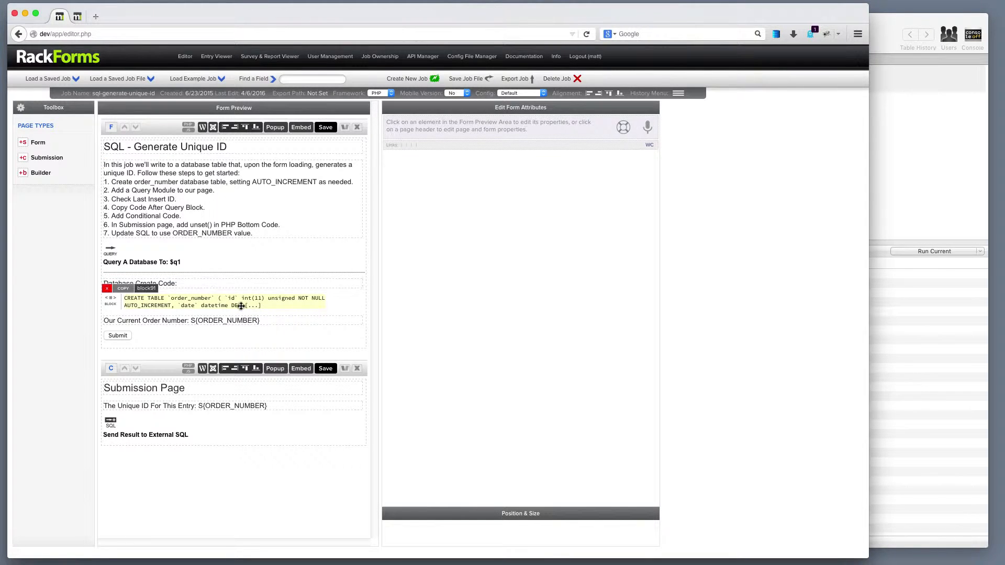
pyautogui.click(242, 304)
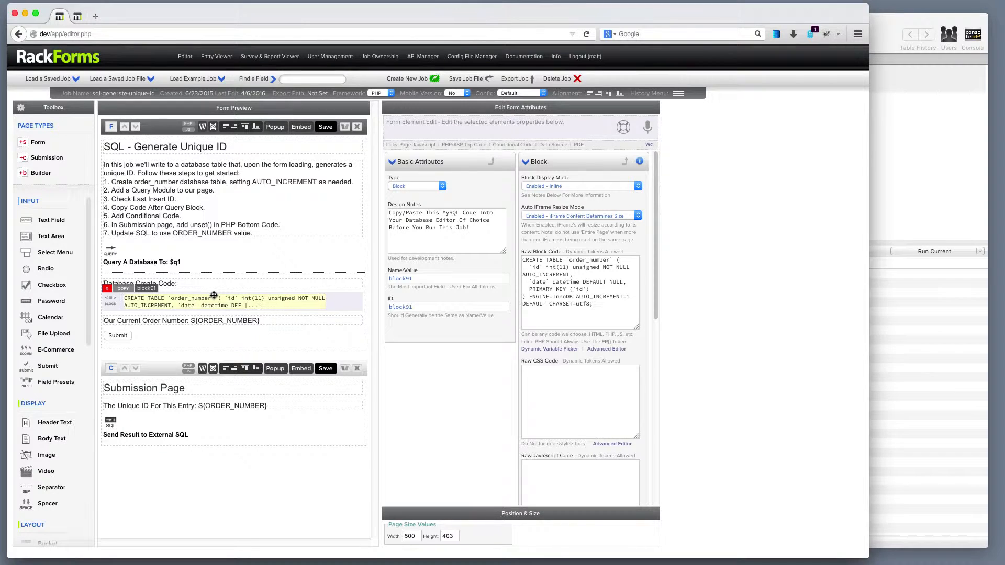
pyautogui.moveTo(606, 309); pyautogui.dragTo(474, 231)
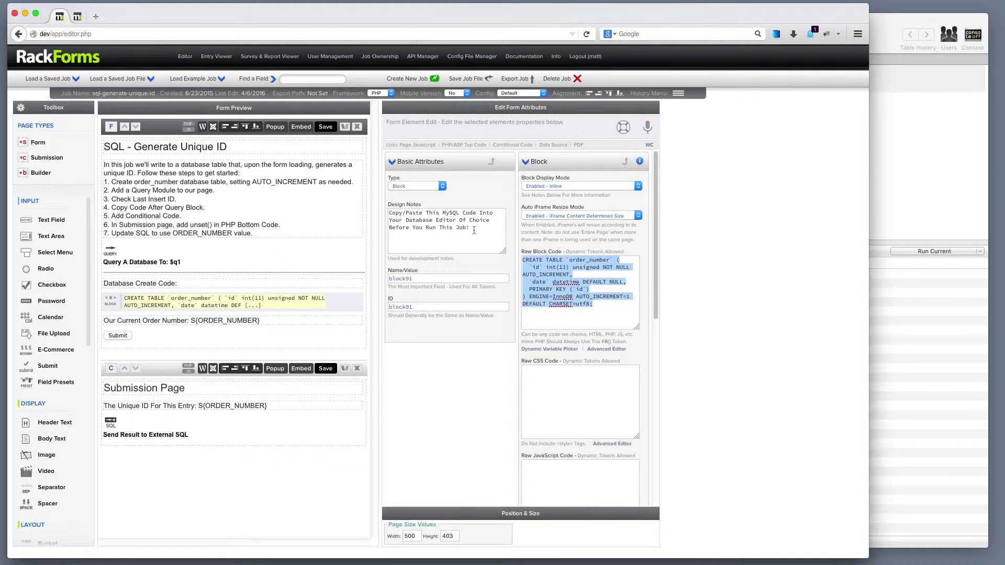
# Switch to the MySQL client and review the CREATE TABLE statement for order_number in the query editor.
pyautogui.click(878, 153)
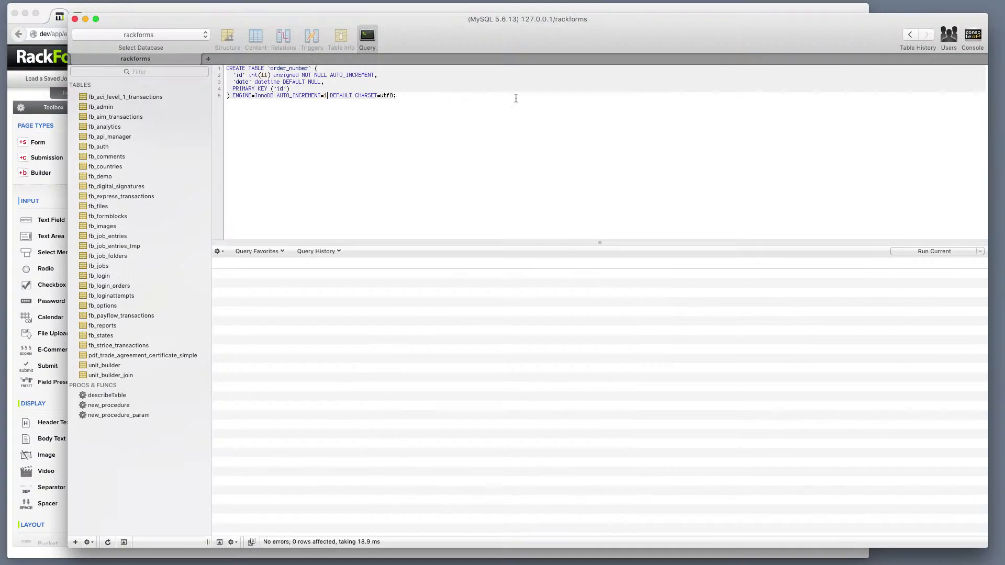
pyautogui.moveTo(418, 100); pyautogui.dragTo(130, 23)
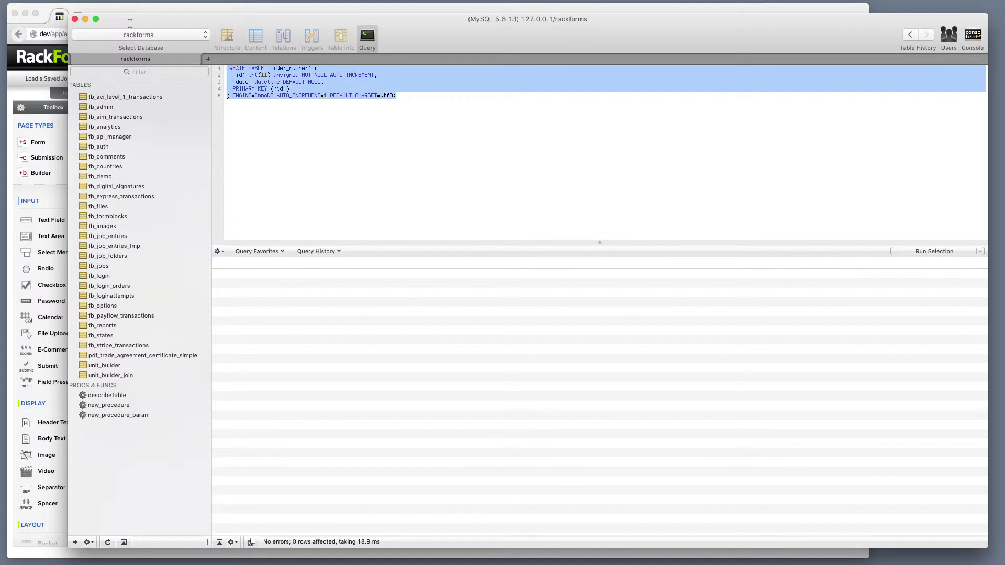
pyautogui.click(362, 102)
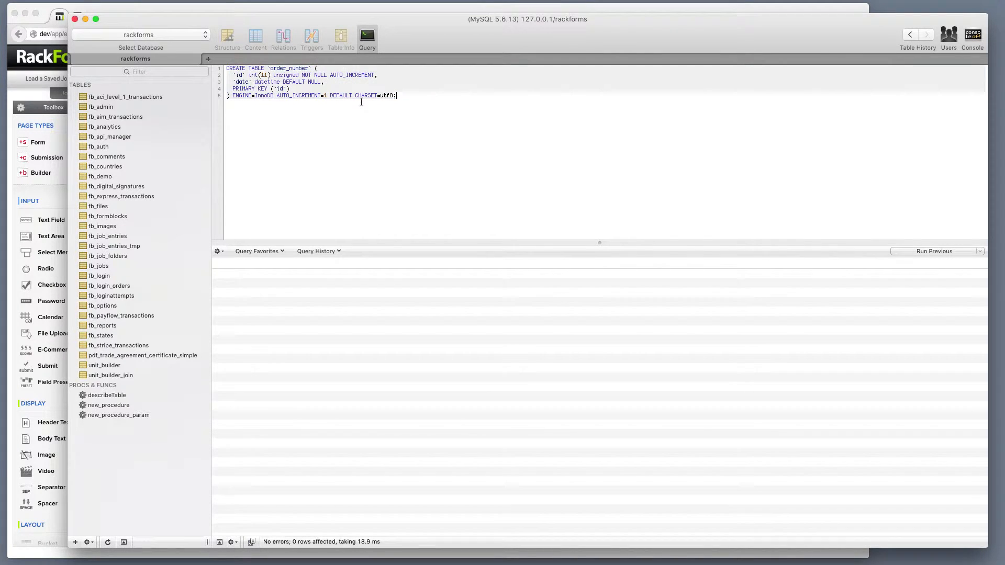
# Set the AUTO_INCREMENT starting value in the CREATE TABLE query to 3545.
pyautogui.doubleClick(326, 96)
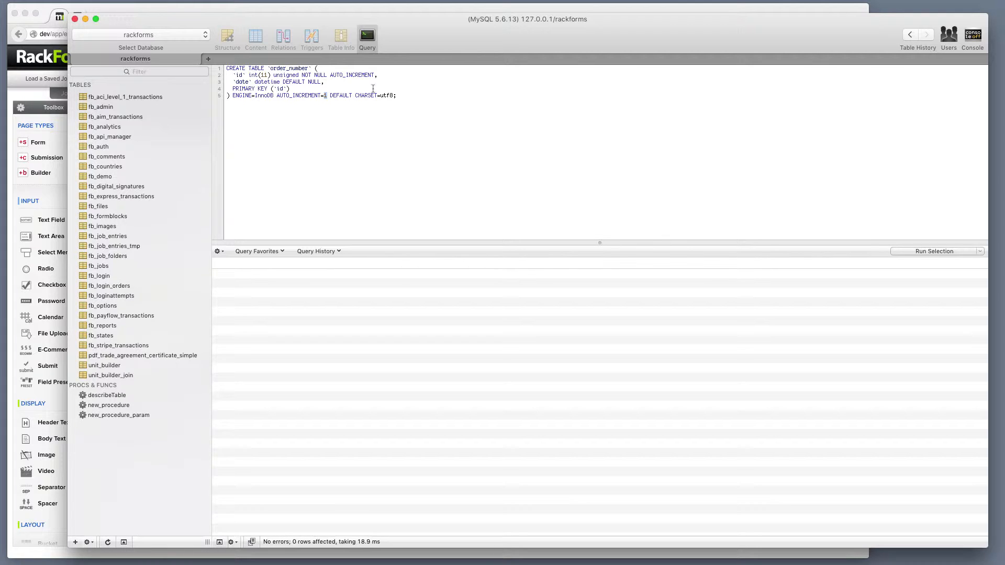
pyautogui.click(331, 96)
pyautogui.doubleClick(325, 96)
pyautogui.write('3545')
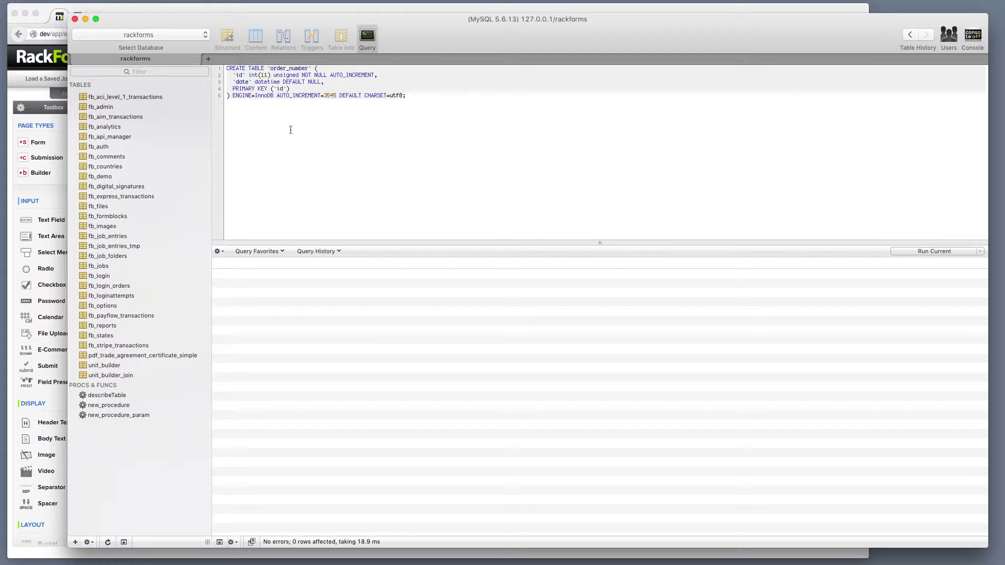
# Set the query's AUTO_INCREMENT starting value to 1 and run it to create the order_number table.
pyautogui.doubleClick(329, 96)
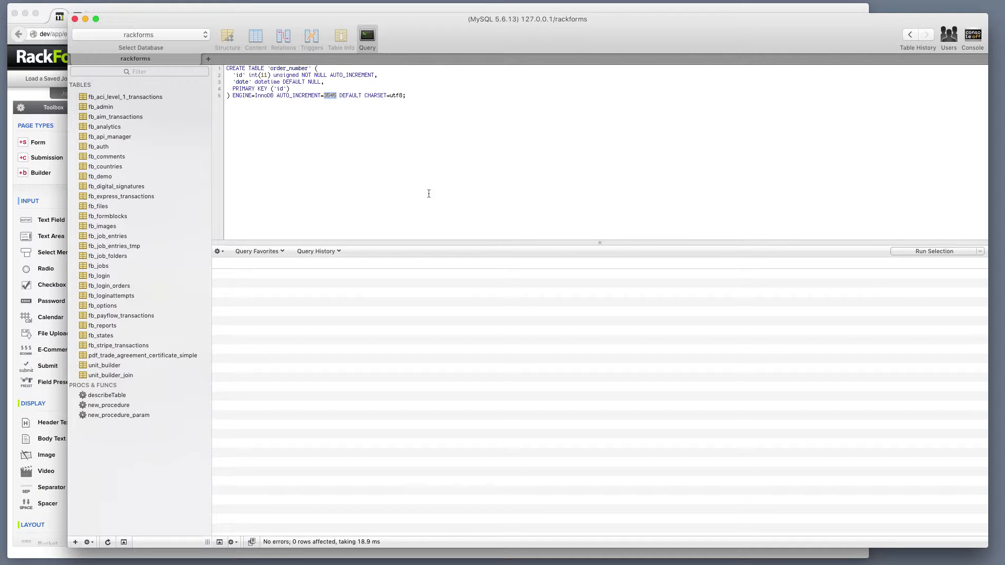
pyautogui.write('1')
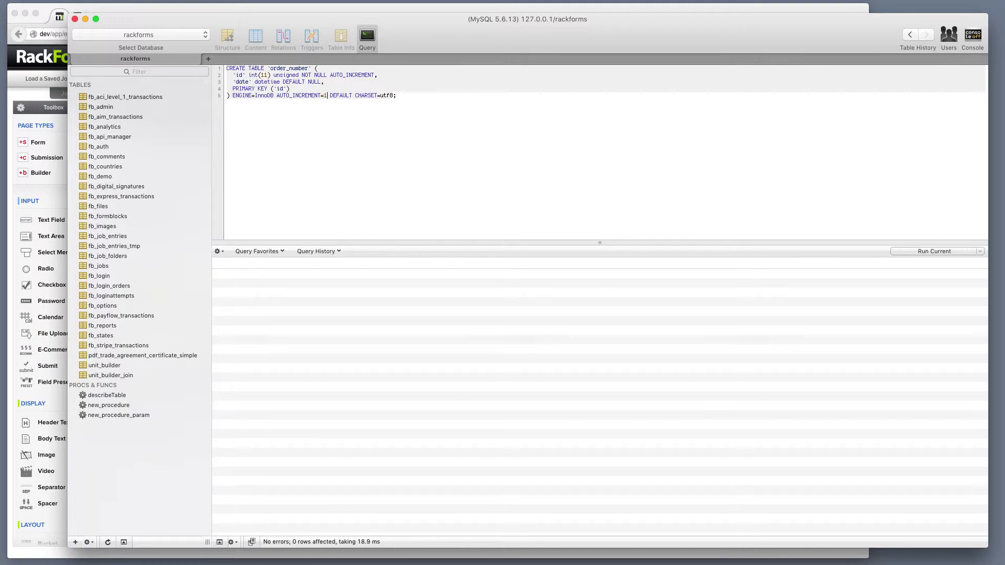
pyautogui.press('super+r')
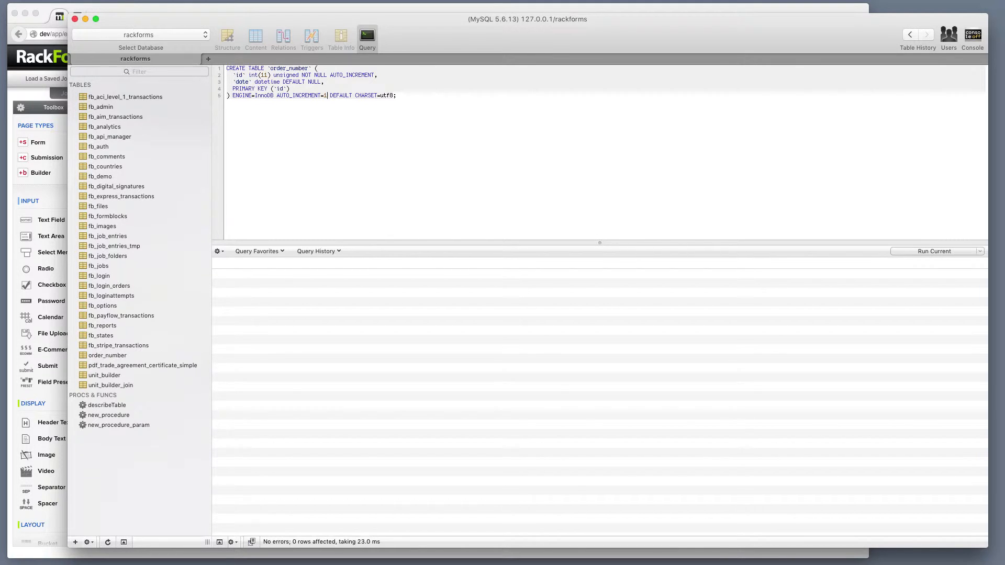
# View the rows of the order_number table, and return to the RackForms editor.
pyautogui.click(113, 355)
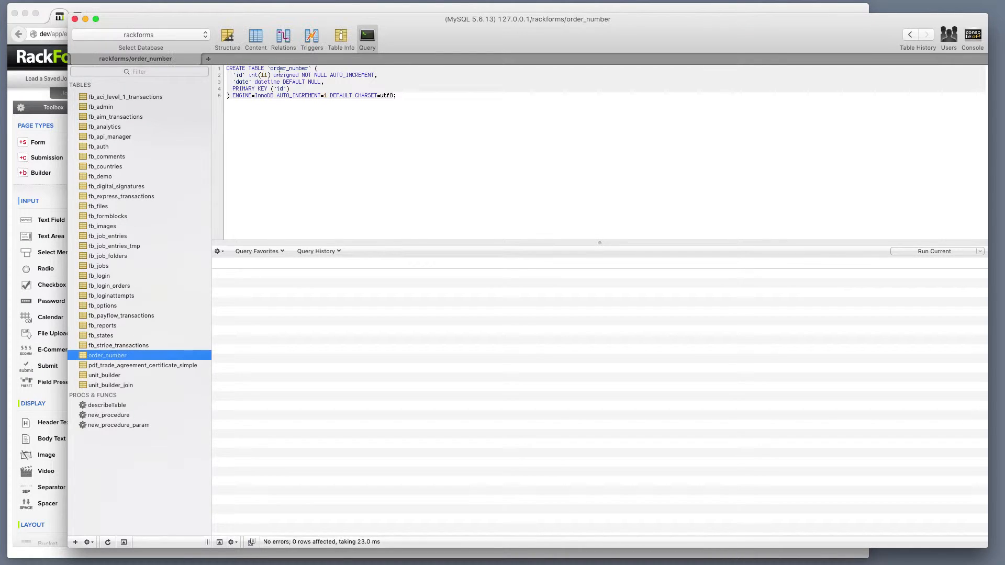
pyautogui.click(259, 39)
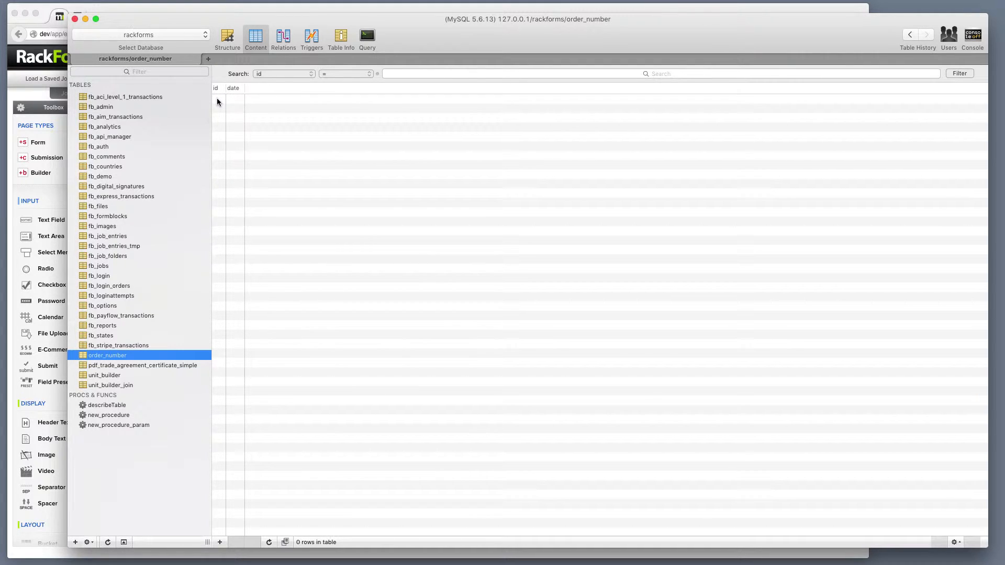
pyautogui.click(213, 12)
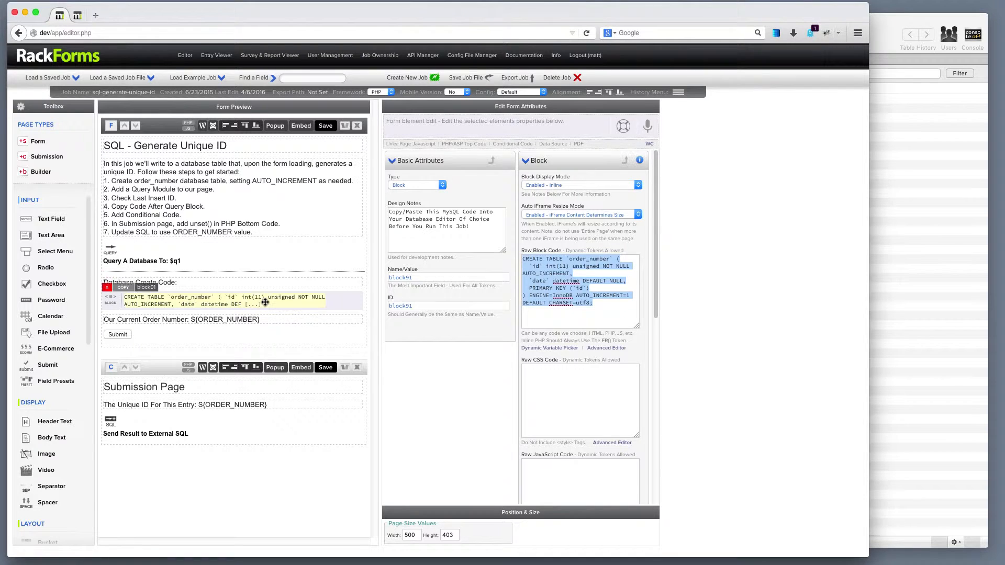
# Save the Query A Database module as a field preset group named "Generate Unique ID" with the description "generates ID to order_table".
pyautogui.click(236, 263)
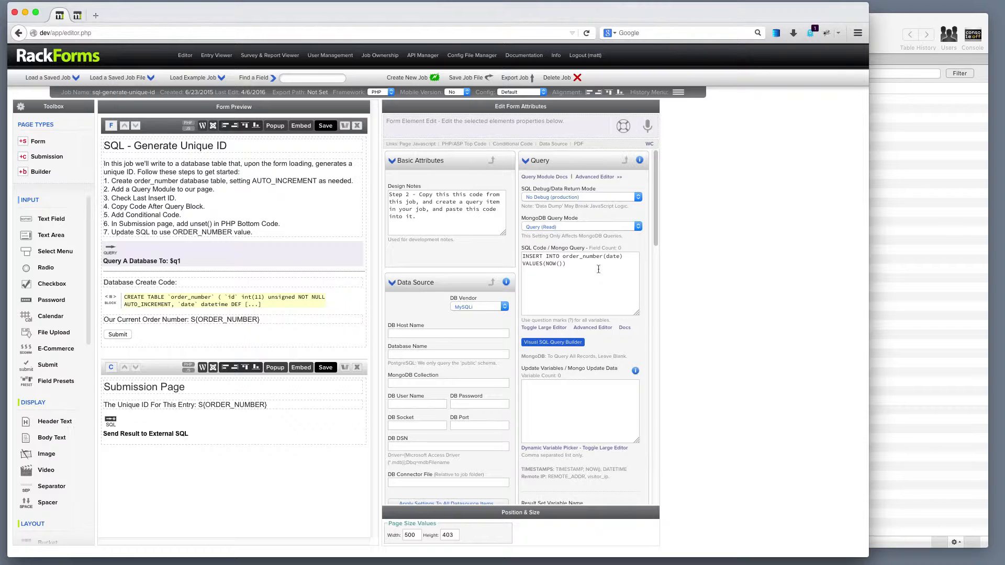
pyautogui.rightClick(220, 253)
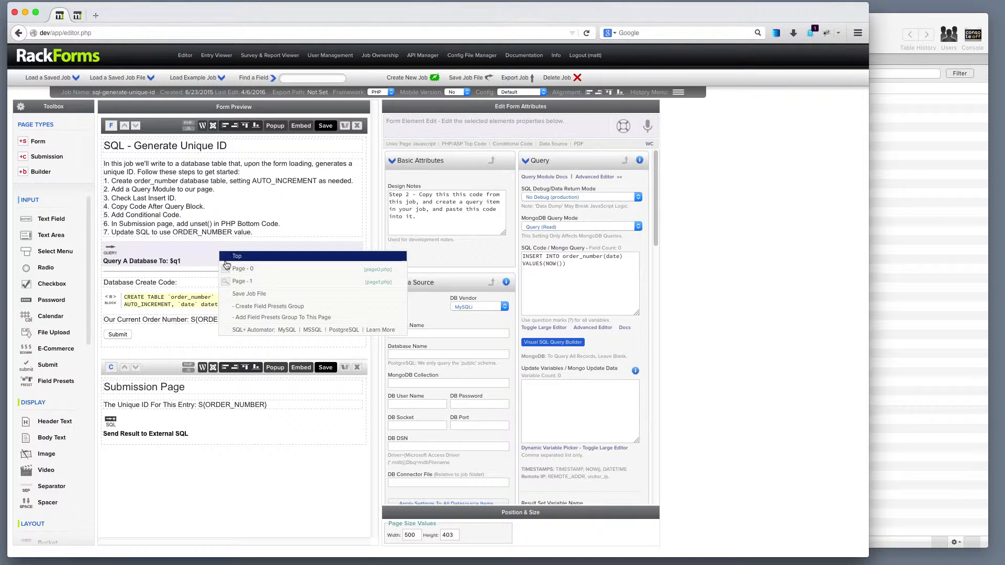
pyautogui.click(284, 307)
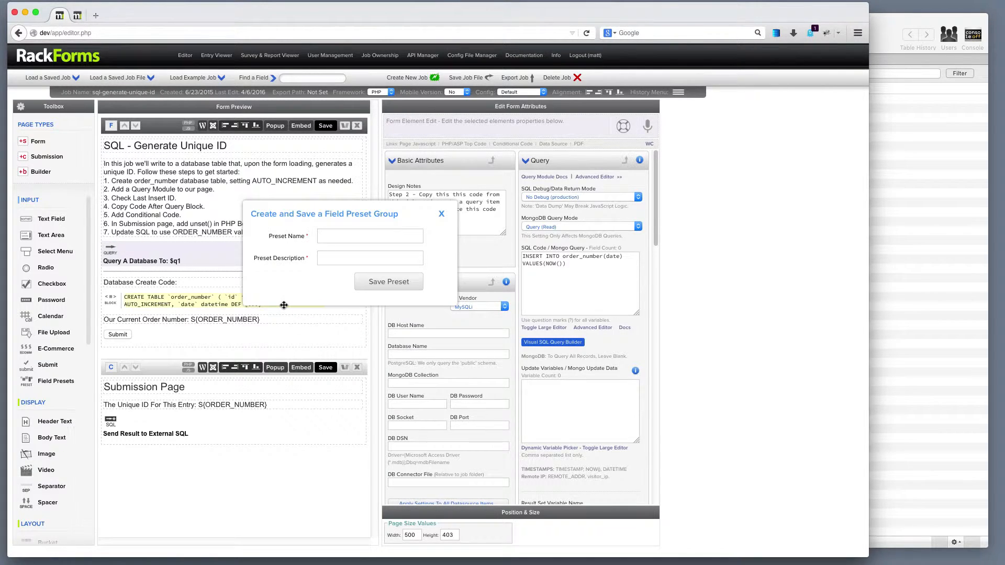
pyautogui.write('Generate Unique ID')
pyautogui.click(341, 261)
pyautogui.write('generates ID to order_table')
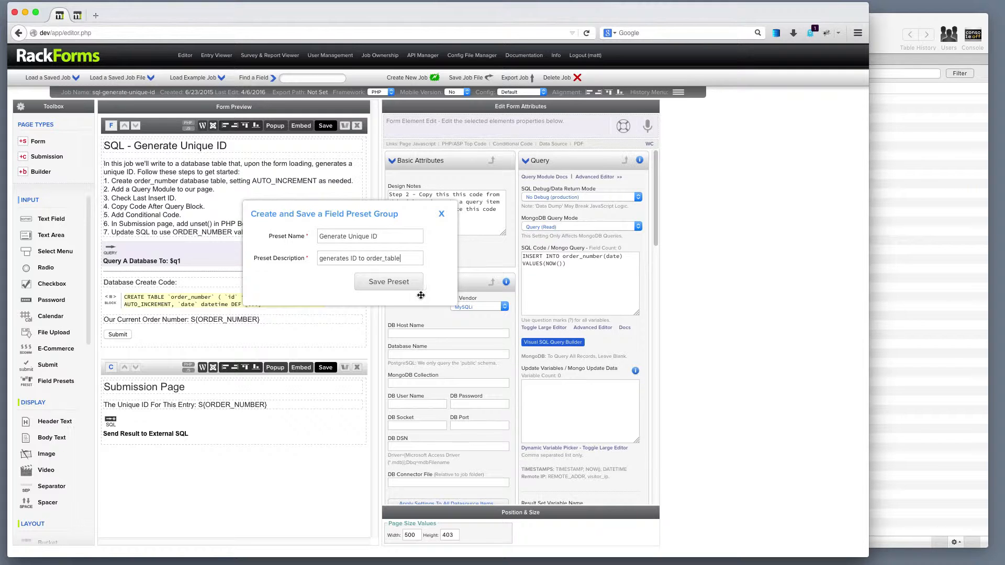
pyautogui.click(400, 282)
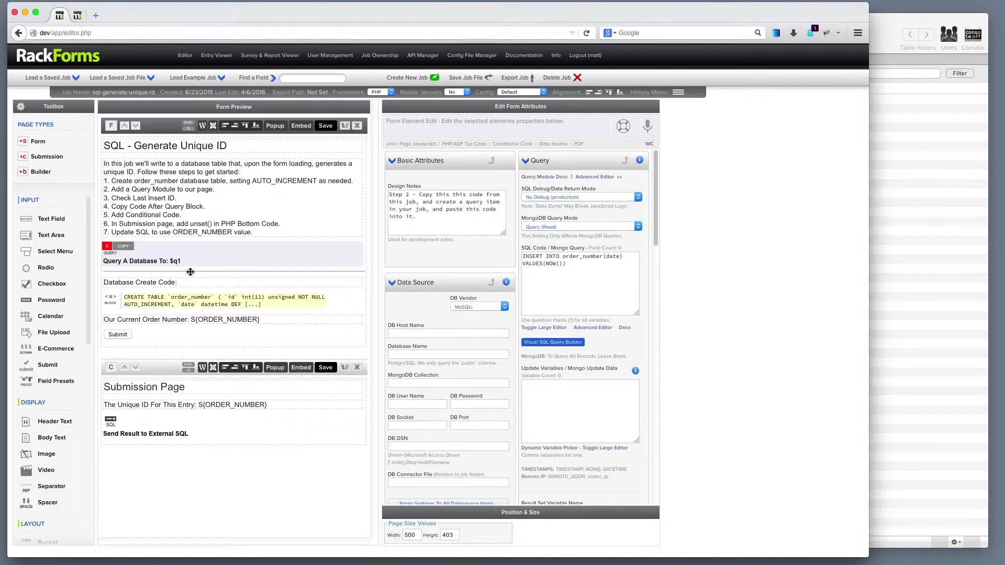
# Check the saved field presets available for adding to the form page, and close the list without adding one.
pyautogui.rightClick(202, 184)
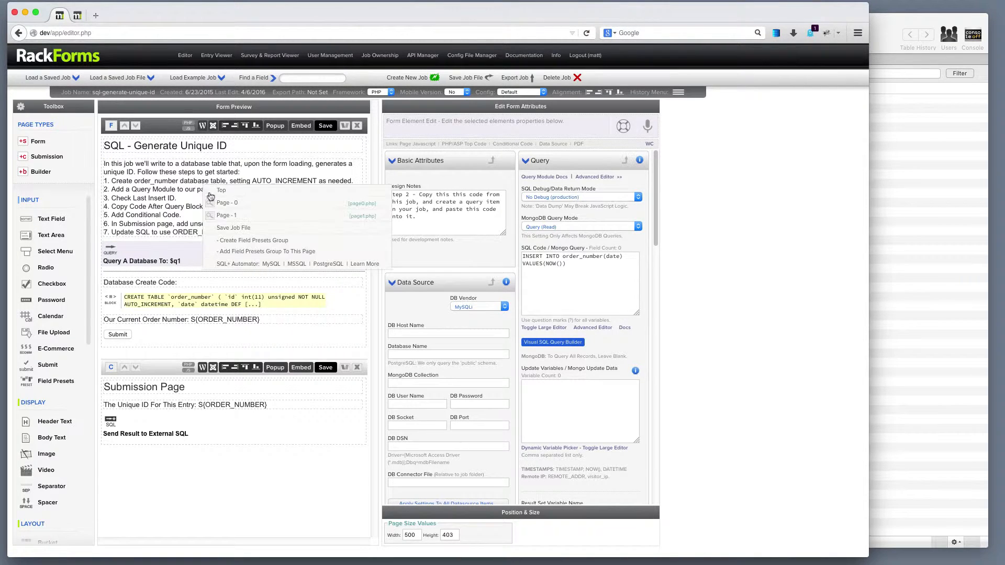
pyautogui.click(264, 254)
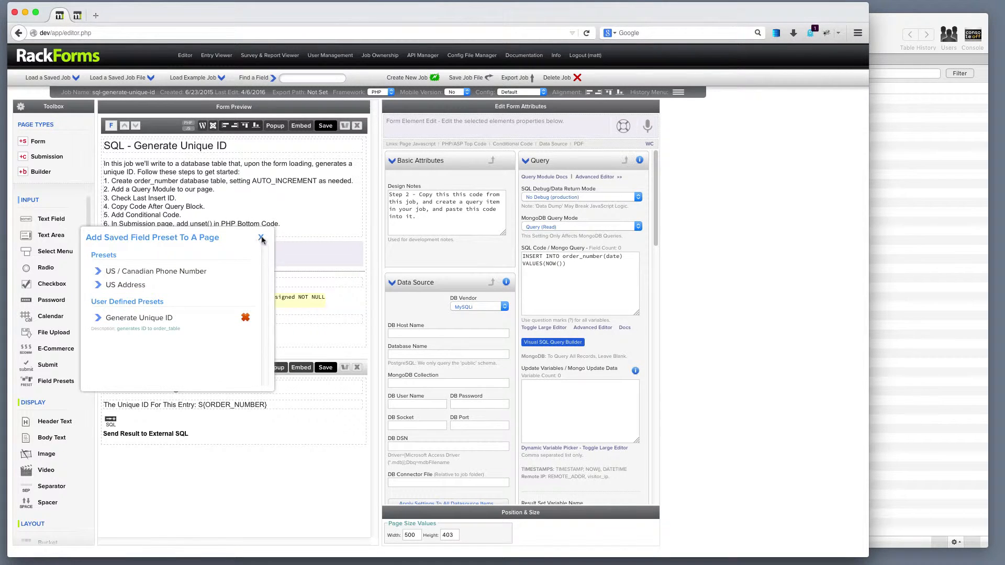
pyautogui.click(260, 238)
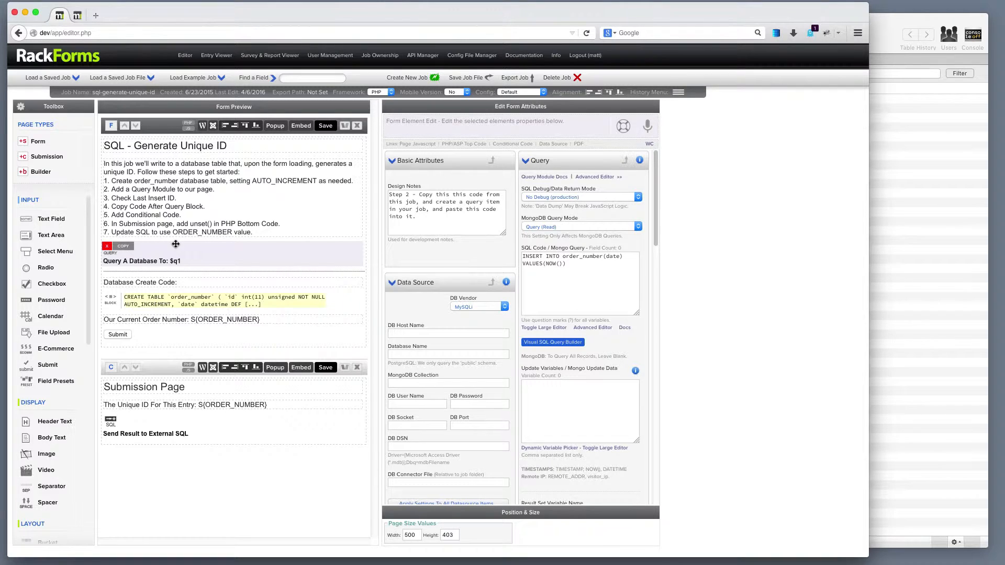
# Review the Query module's INSERT INTO order_number statement, its conditional PHP code and the Return lastInsertId() option.
pyautogui.moveTo(586, 264); pyautogui.dragTo(429, 225)
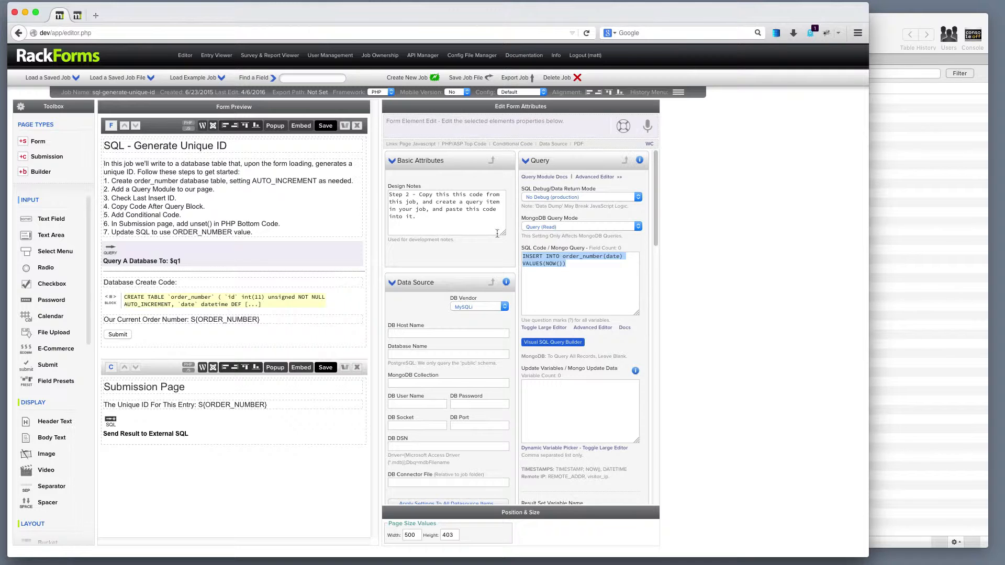
pyautogui.scroll(-2, 653, 221)
pyautogui.moveTo(653, 222); pyautogui.dragTo(653, 302)
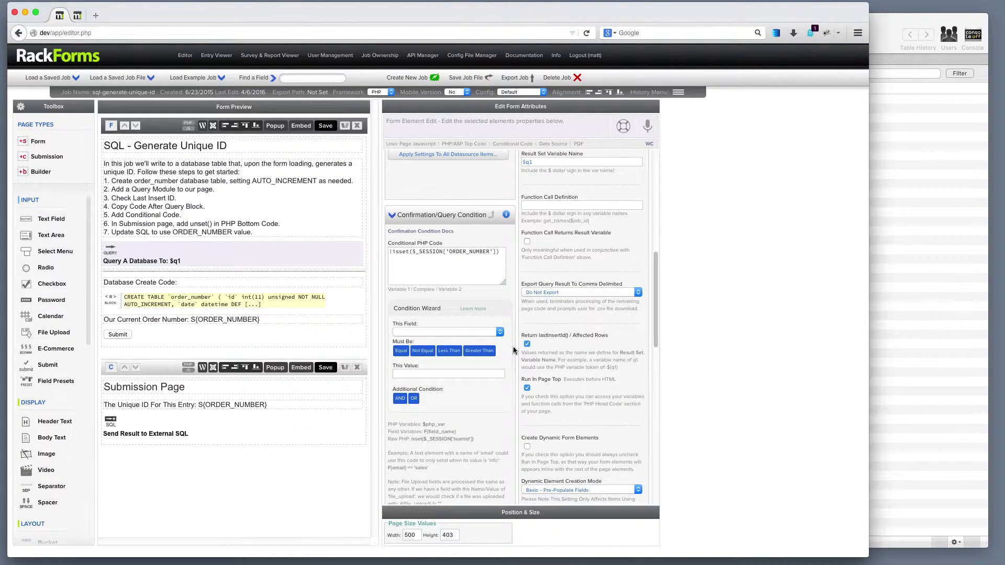
# Comment out the debug echo line in the Query module's Code To Run After Query with "//".
pyautogui.moveTo(655, 321); pyautogui.dragTo(667, 436)
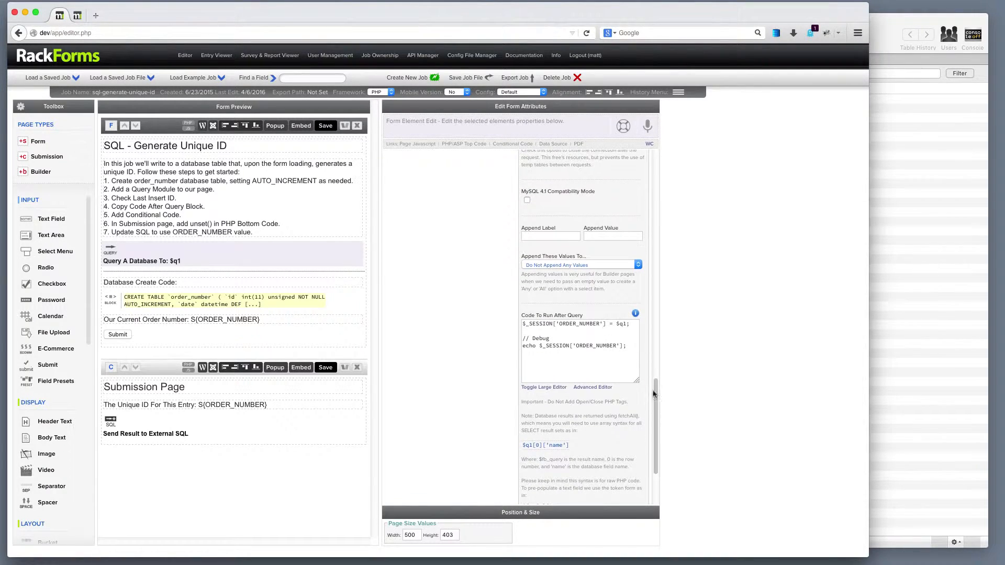
pyautogui.moveTo(628, 346); pyautogui.dragTo(468, 307)
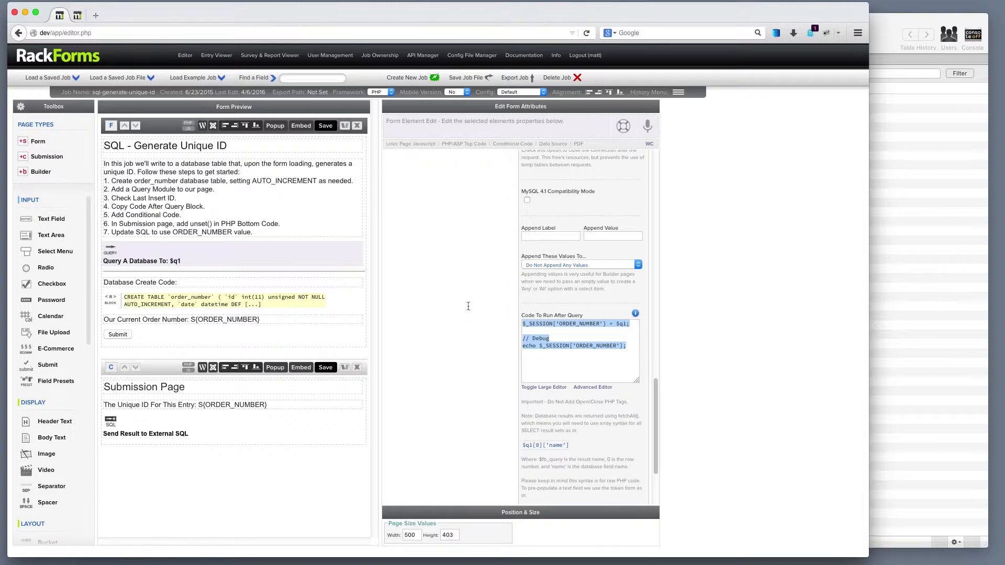
pyautogui.moveTo(584, 315); pyautogui.dragTo(520, 316)
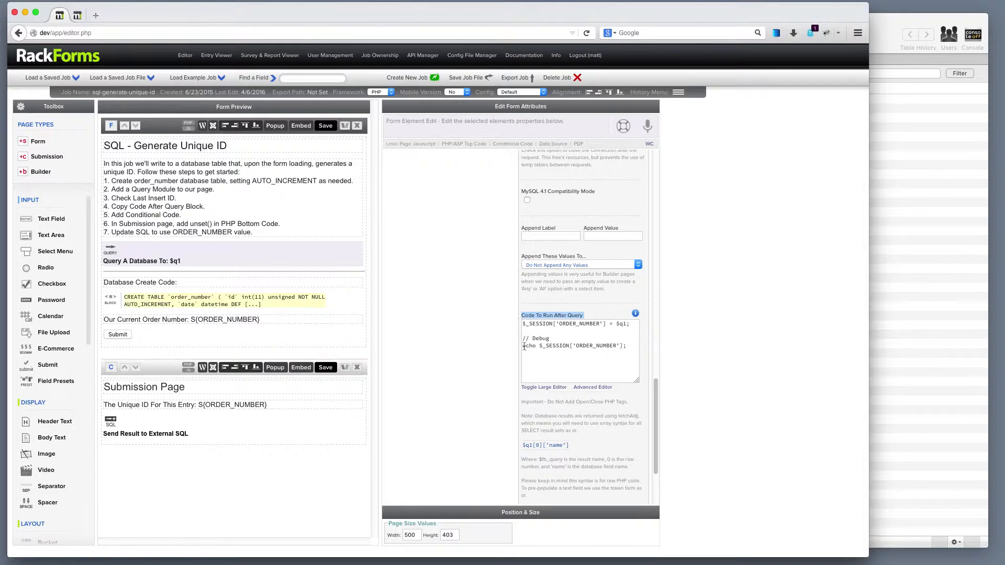
pyautogui.click(523, 346)
pyautogui.write('//')
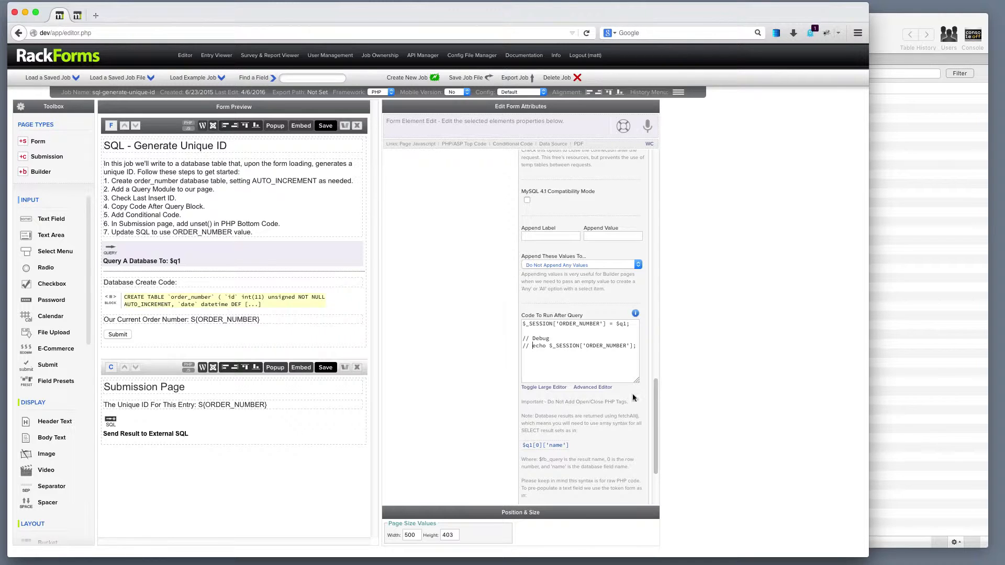
# Re-examine the INSERT statement and the Return lastInsertId() option, compare them with the order_number table in the MySQL client, and return to RackForms.
pyautogui.moveTo(654, 415); pyautogui.dragTo(651, 177)
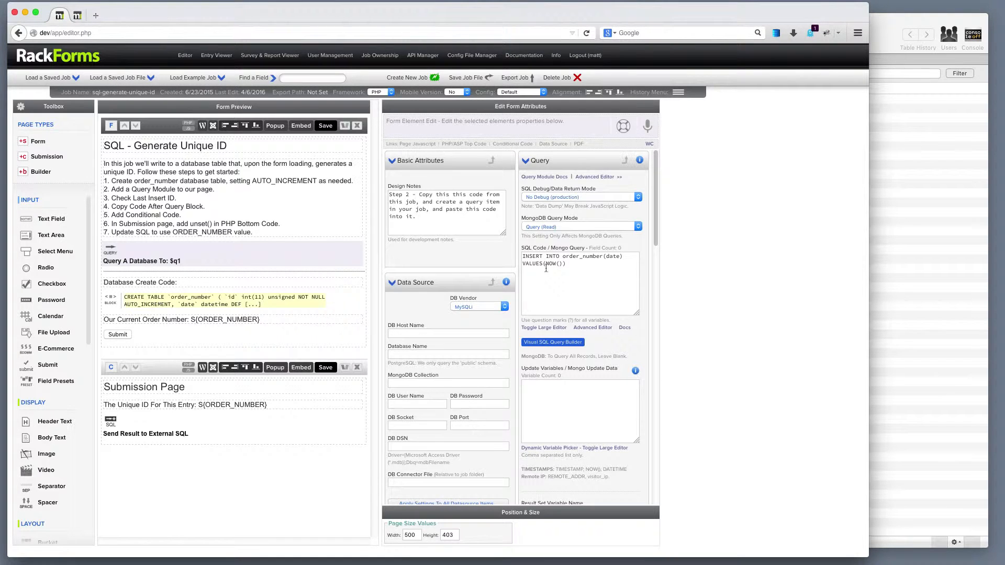
pyautogui.moveTo(586, 269); pyautogui.dragTo(457, 233)
pyautogui.click(458, 234)
pyautogui.moveTo(594, 268); pyautogui.dragTo(449, 224)
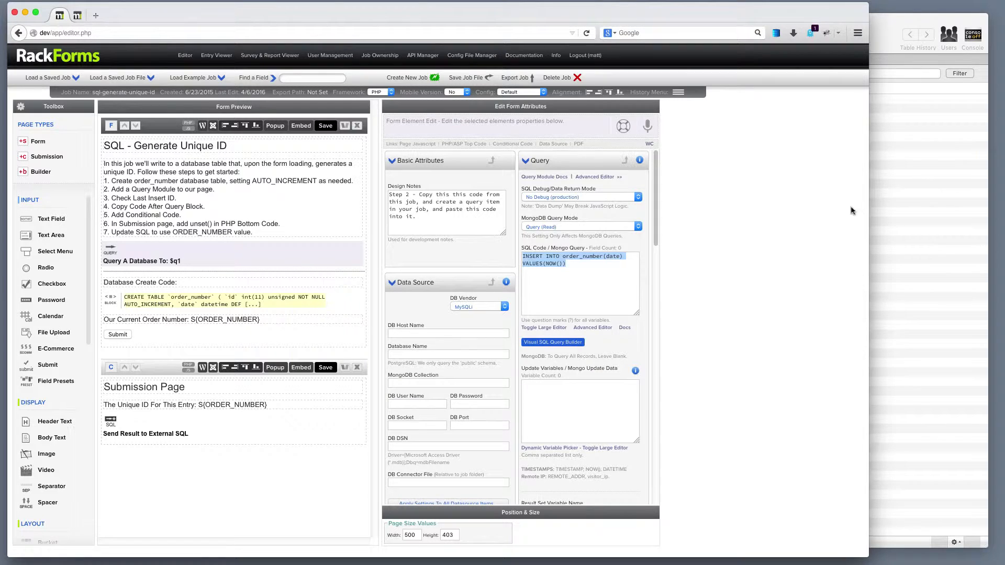
pyautogui.moveTo(653, 220); pyautogui.dragTo(652, 327)
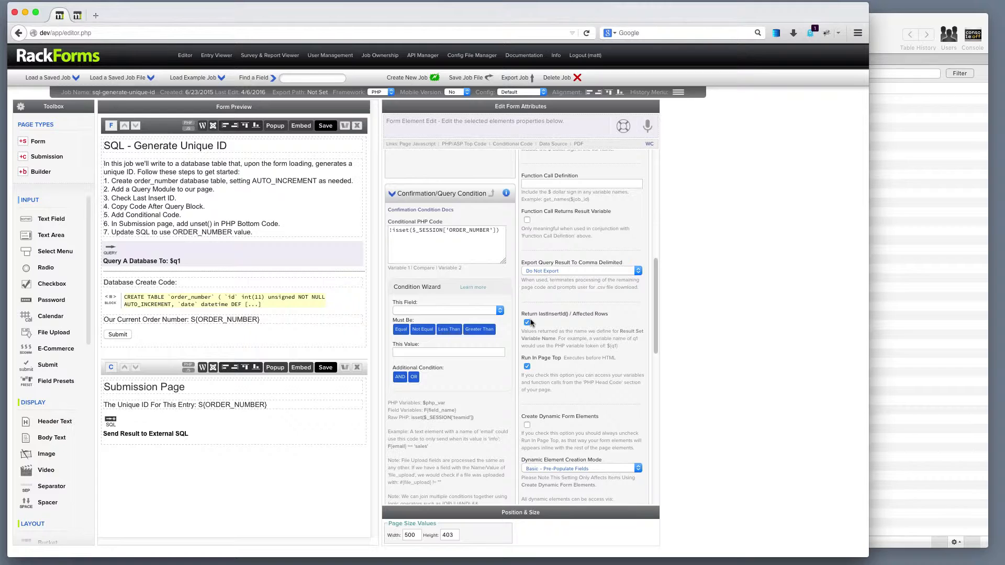
pyautogui.click(885, 160)
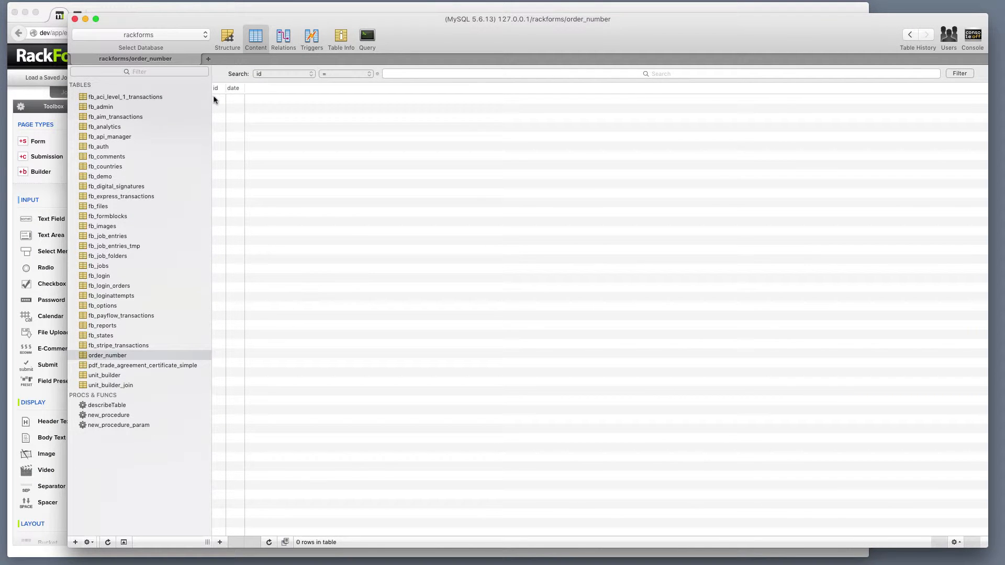
pyautogui.click(256, 12)
# Highlight the $_SESSION['ORDER_NUMBER'] variable in the Query module's Code To Run After Query.
pyautogui.scroll(-5, 556, 373)
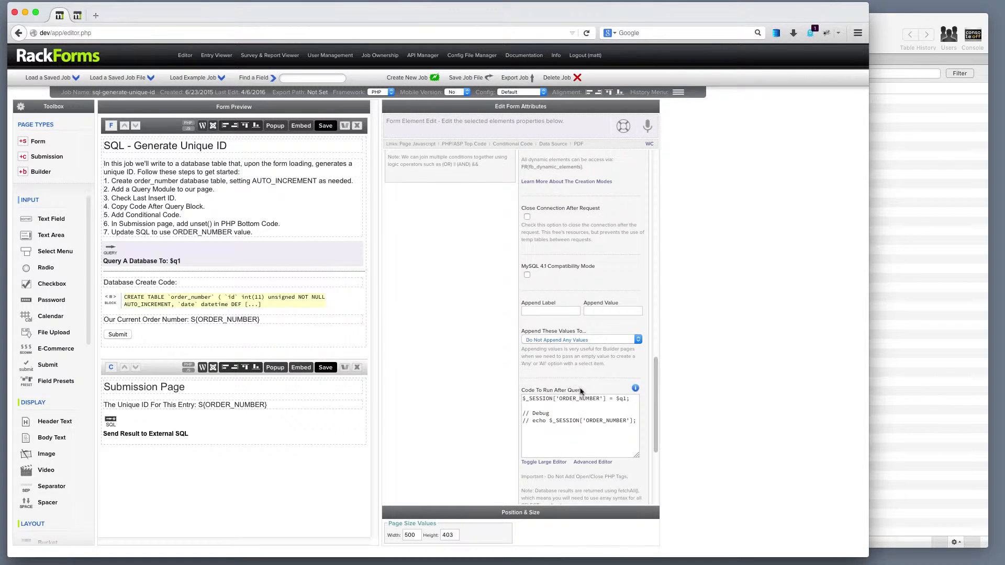
pyautogui.moveTo(632, 399); pyautogui.dragTo(535, 393)
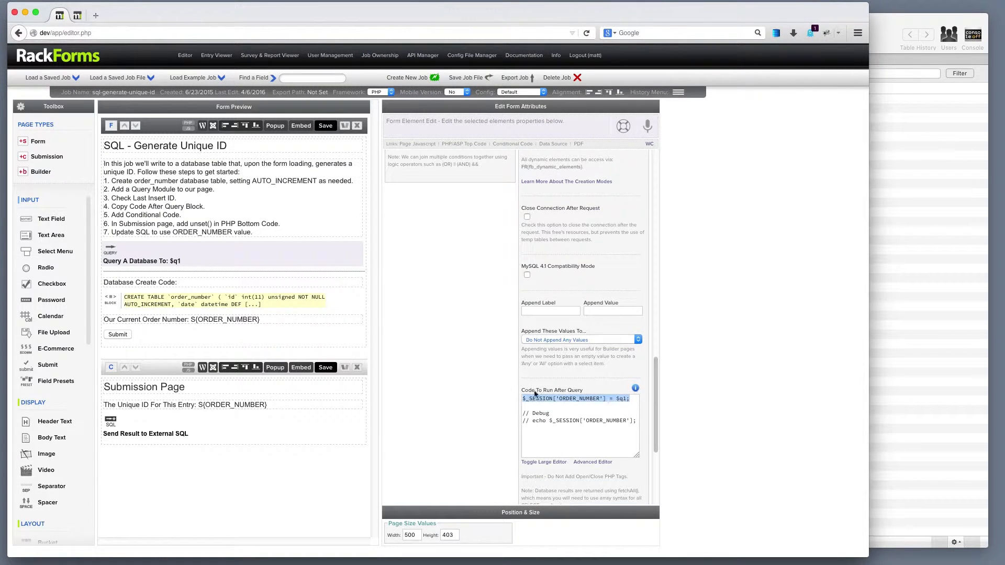
pyautogui.click(605, 399)
pyautogui.moveTo(605, 399); pyautogui.dragTo(491, 393)
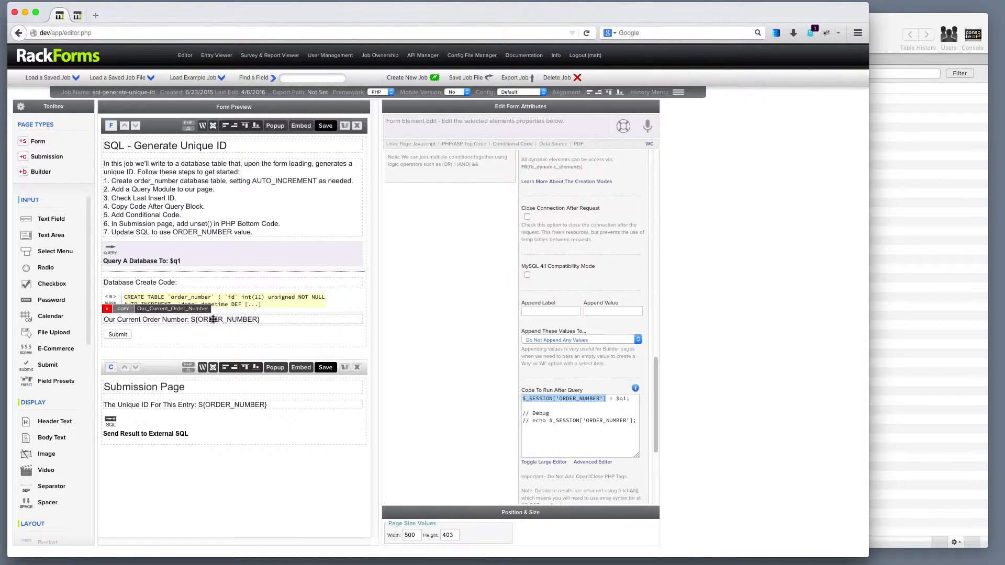
# Examine the Query module's !isset($_SESSION['ORDER_NUMBER']) condition and the form page's PHP code that unsets ORDER_NUMBER.
pyautogui.moveTo(658, 420); pyautogui.dragTo(649, 288)
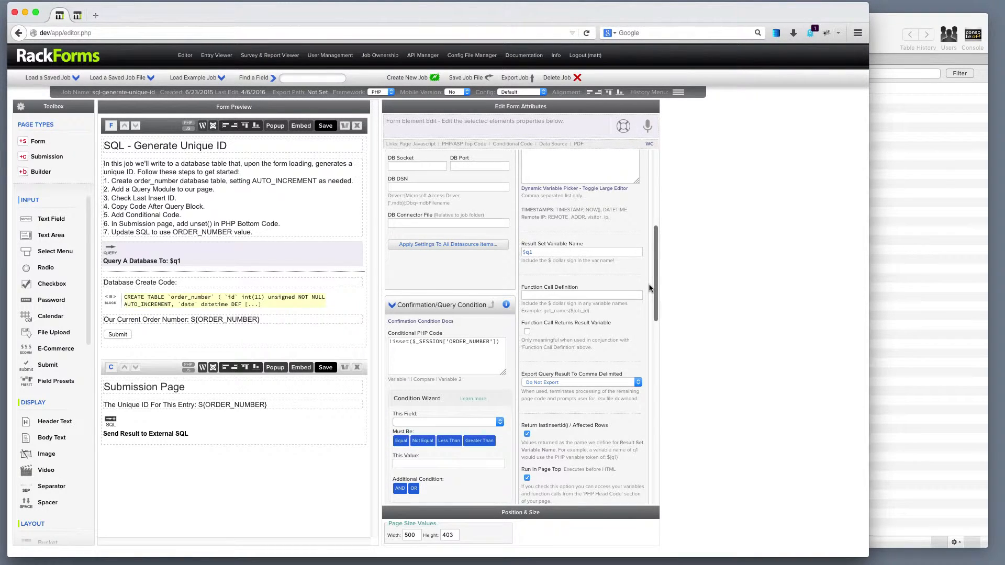
pyautogui.moveTo(503, 344); pyautogui.dragTo(343, 332)
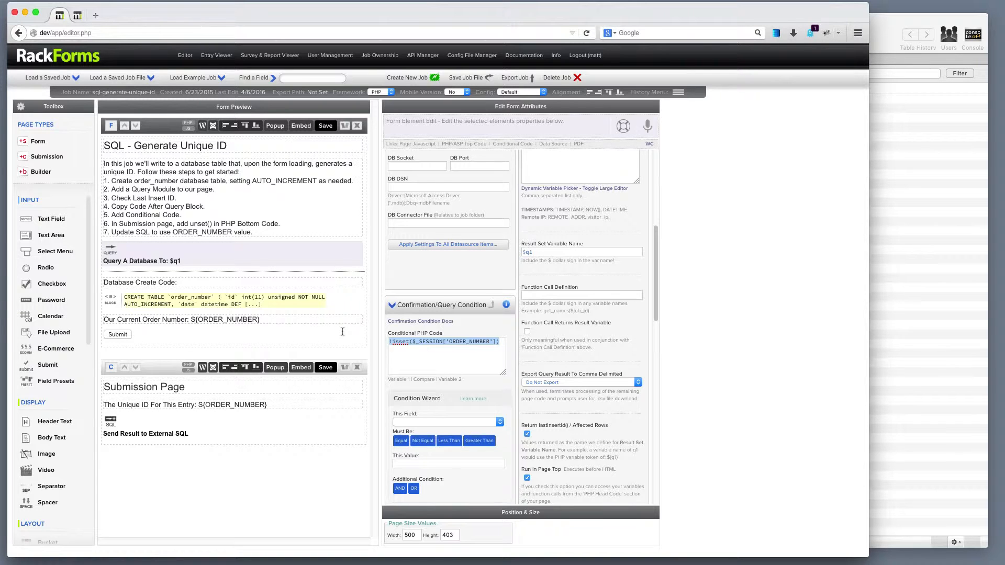
pyautogui.moveTo(173, 259)
pyautogui.click(189, 126)
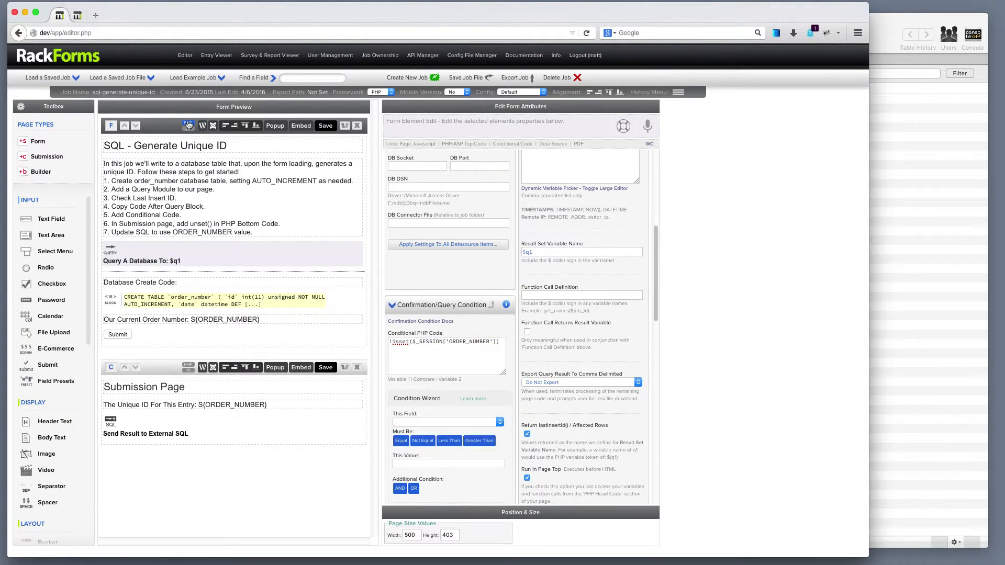
pyautogui.moveTo(282, 238); pyautogui.dragTo(230, 184)
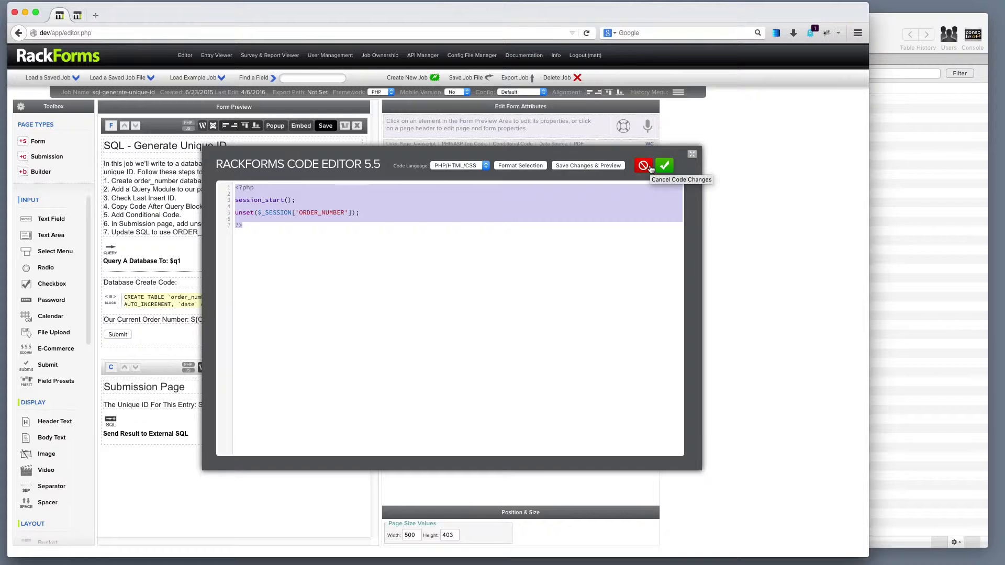
pyautogui.click(664, 165)
# Save the form page, highlight the order number in its preview, and compare it with the order_number table in the MySQL client.
pyautogui.click(327, 127)
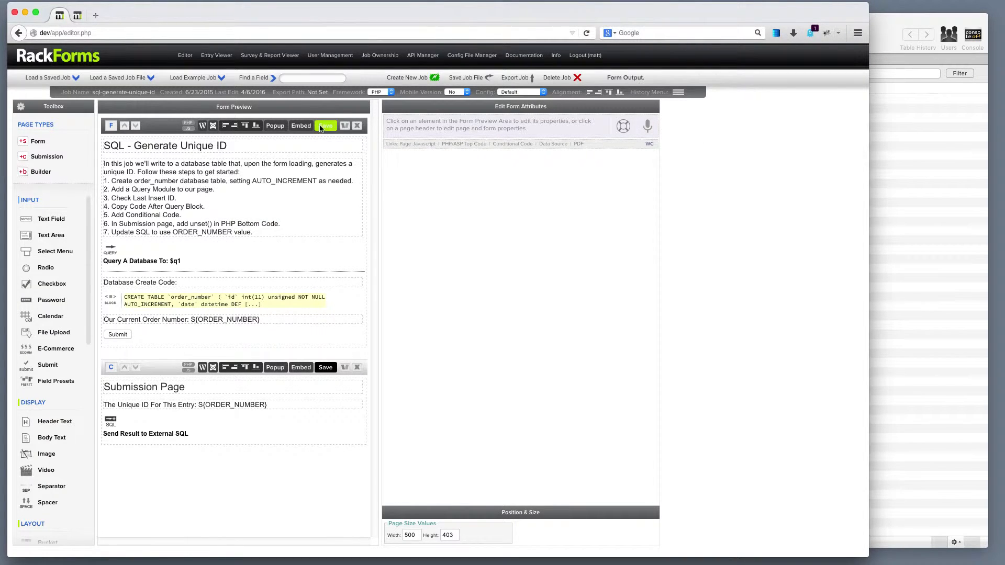
pyautogui.doubleClick(113, 211)
pyautogui.moveTo(210, 27); pyautogui.dragTo(163, 39)
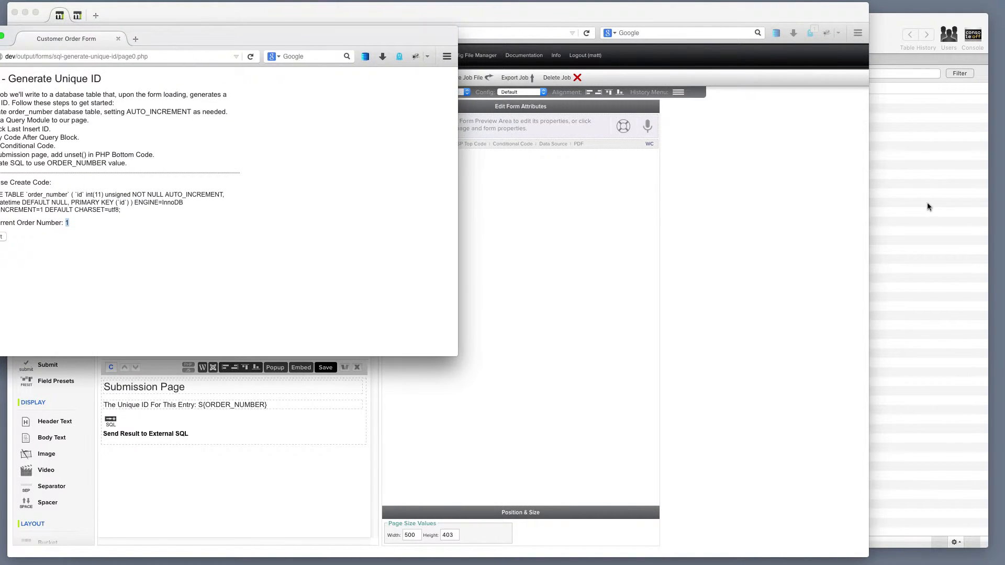
pyautogui.click(927, 203)
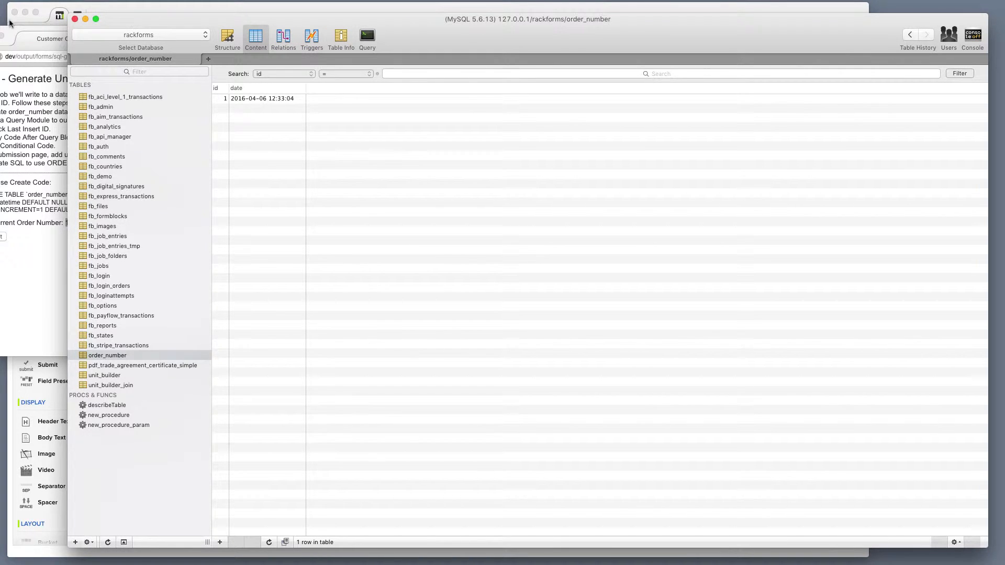
# Reload the form preview several times, refresh the order_number table to check for new rows, and close the preview.
pyautogui.moveTo(19, 30); pyautogui.dragTo(73, 30)
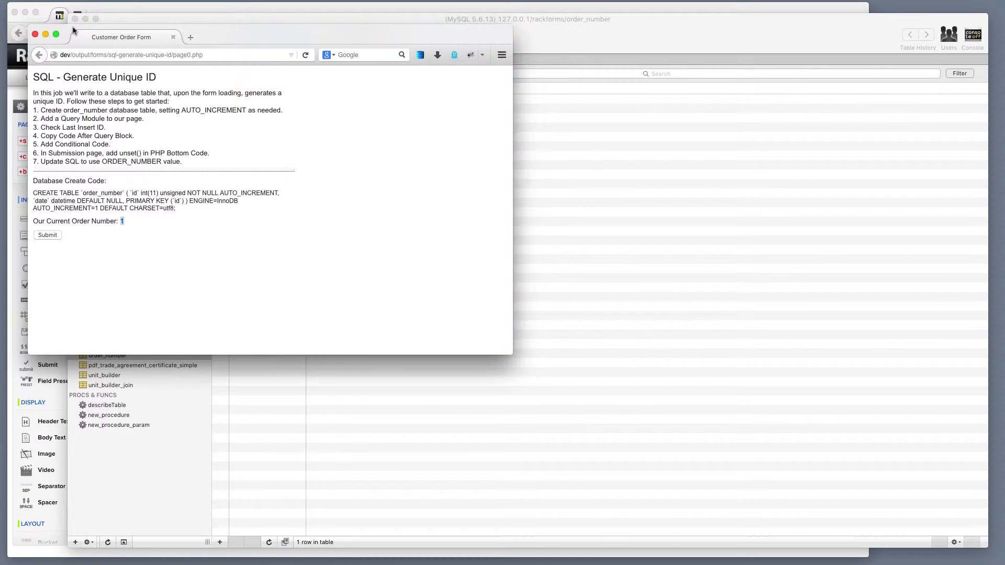
pyautogui.press('super+r')
pyautogui.press('super+r')
pyautogui.press('super+r')
pyautogui.click(637, 198)
pyautogui.press('super+r')
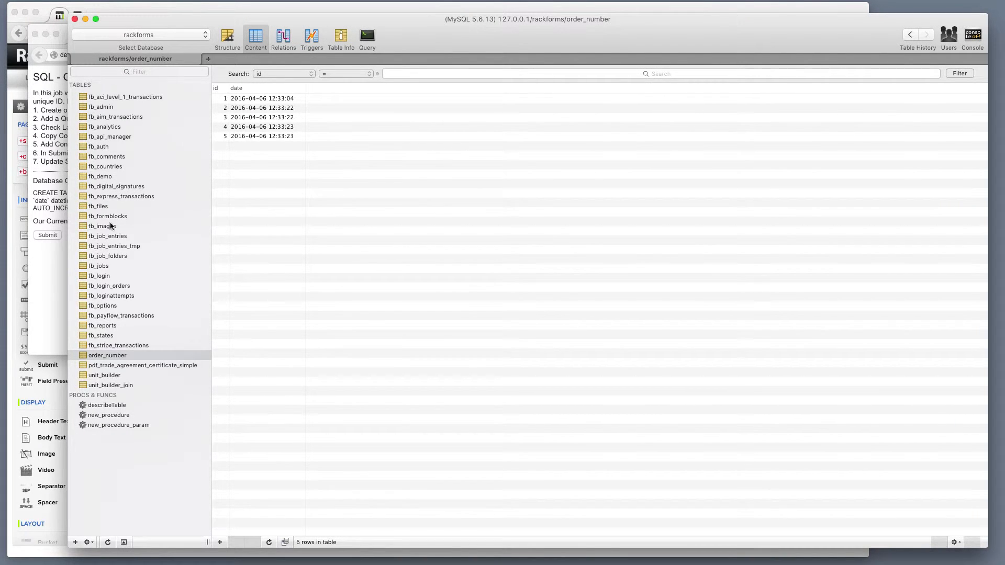
pyautogui.click(48, 293)
pyautogui.click(35, 34)
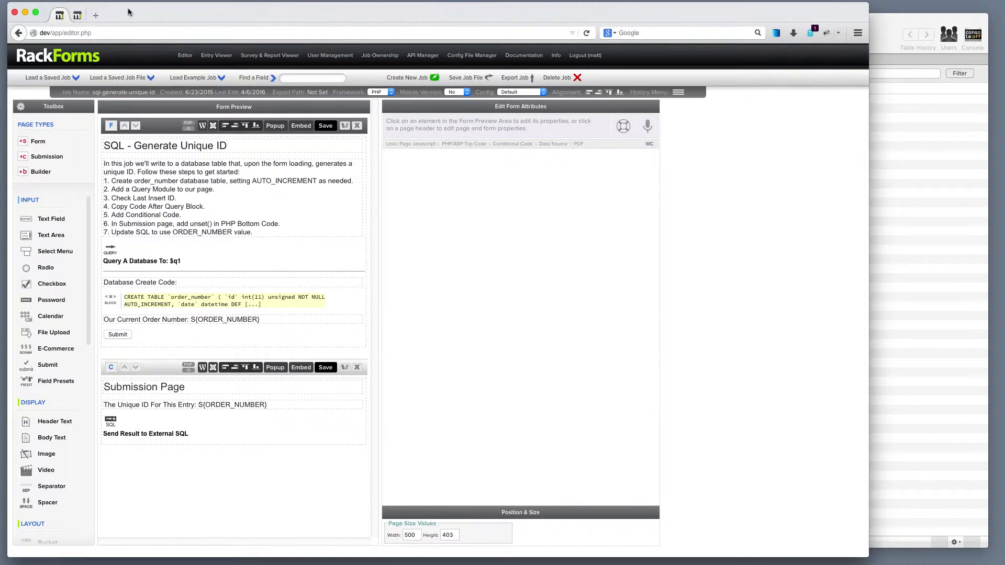
# Review the unset($_SESSION['ORDER_NUMBER']) line in the form page's PHP code against the isset condition in the Query module.
pyautogui.click(188, 126)
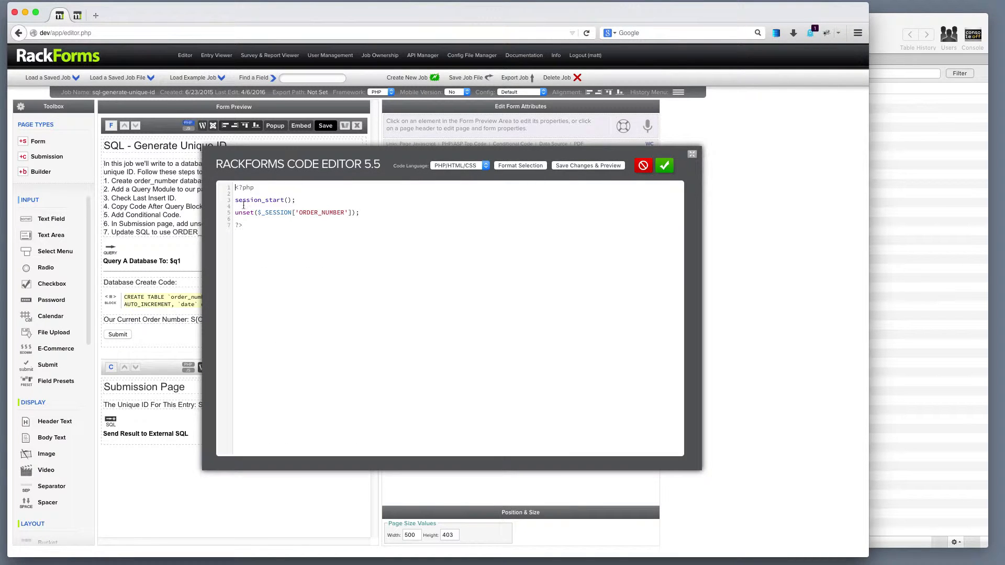
pyautogui.moveTo(383, 216); pyautogui.dragTo(232, 216)
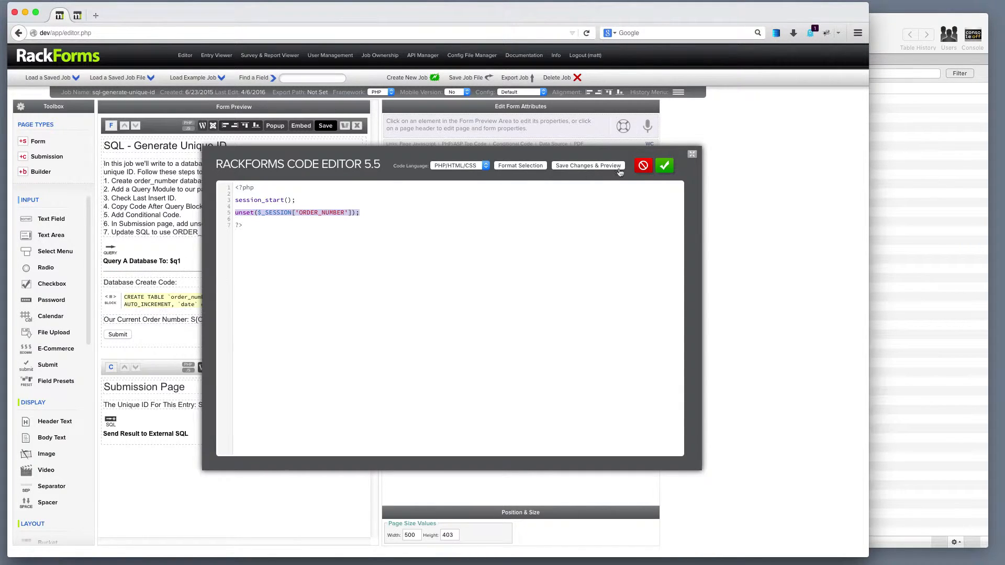
pyautogui.click(664, 167)
pyautogui.click(229, 251)
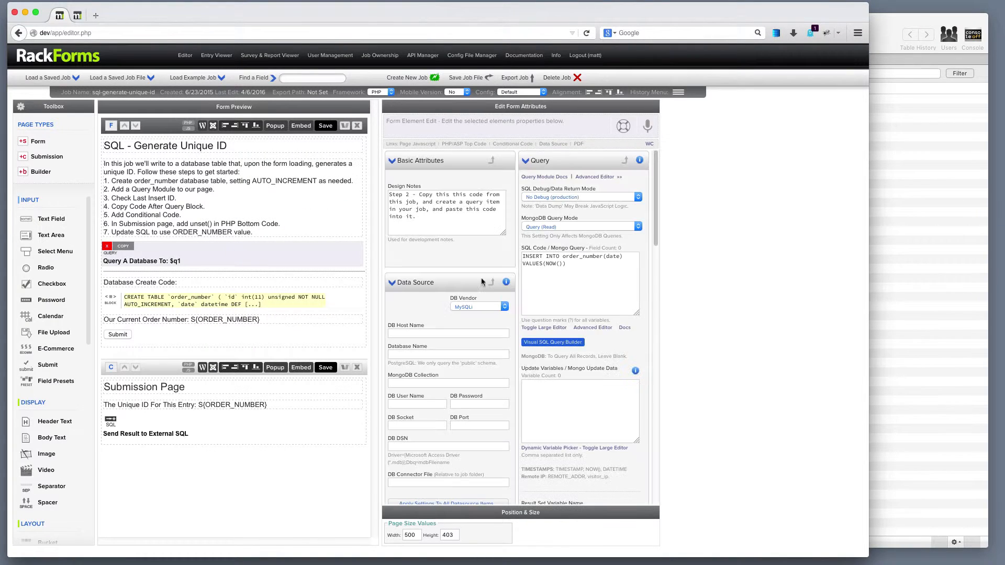
pyautogui.scroll(-5, 505, 332)
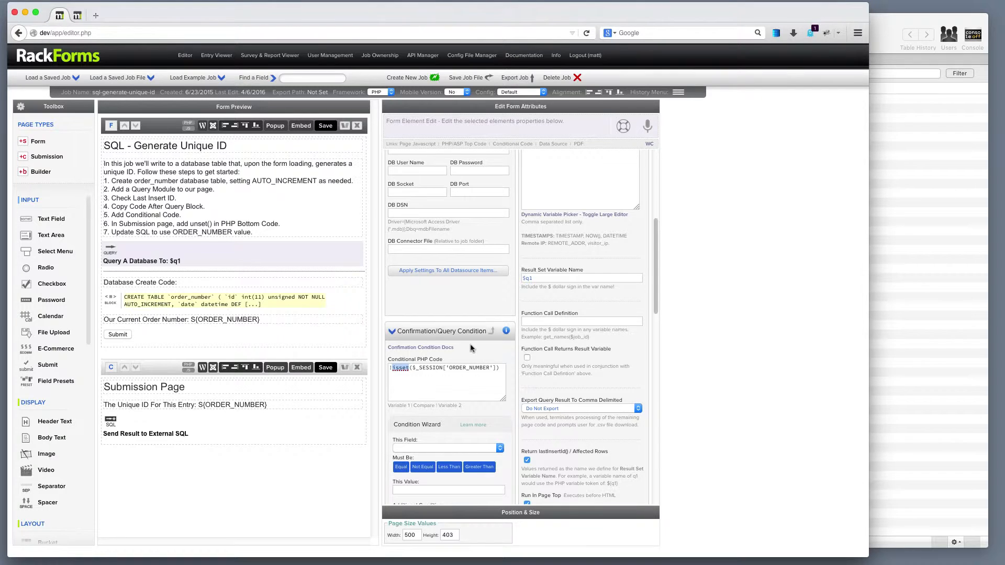
# Move the entire session_start/unset ORDER_NUMBER code from the form page's PHP code into the Submission page's PHP Bottom Code.
pyautogui.click(190, 127)
pyautogui.hotkey('ctrl', 'a')
pyautogui.press('super+c')
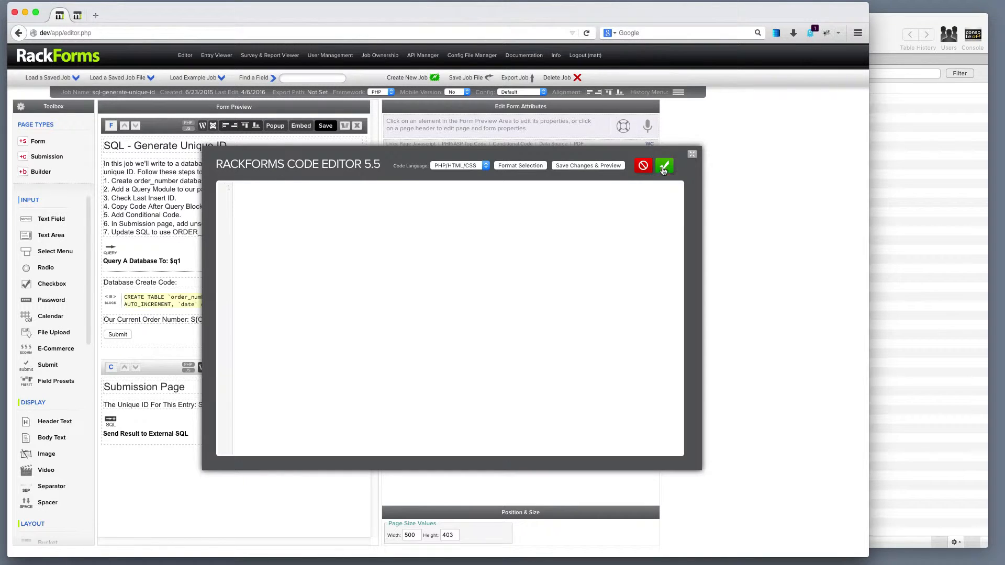
pyautogui.click(664, 165)
pyautogui.click(183, 380)
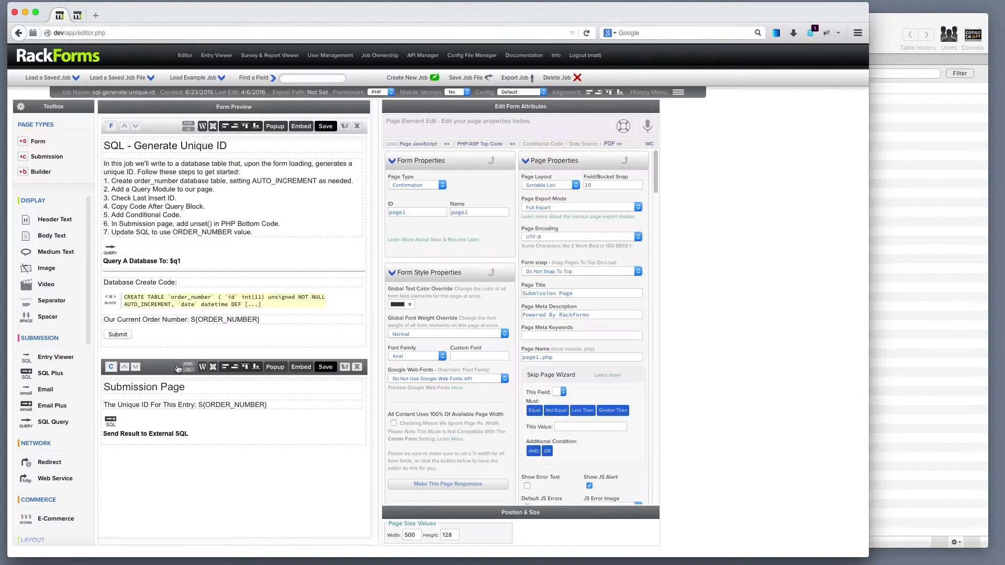
pyautogui.scroll(-20, 481, 370)
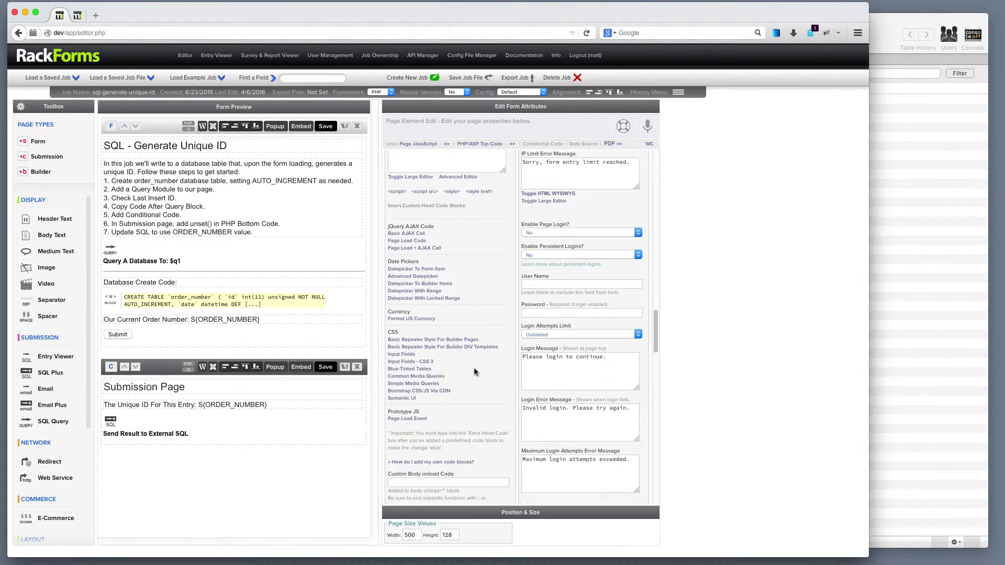
pyautogui.click(456, 288)
pyautogui.press('super+v')
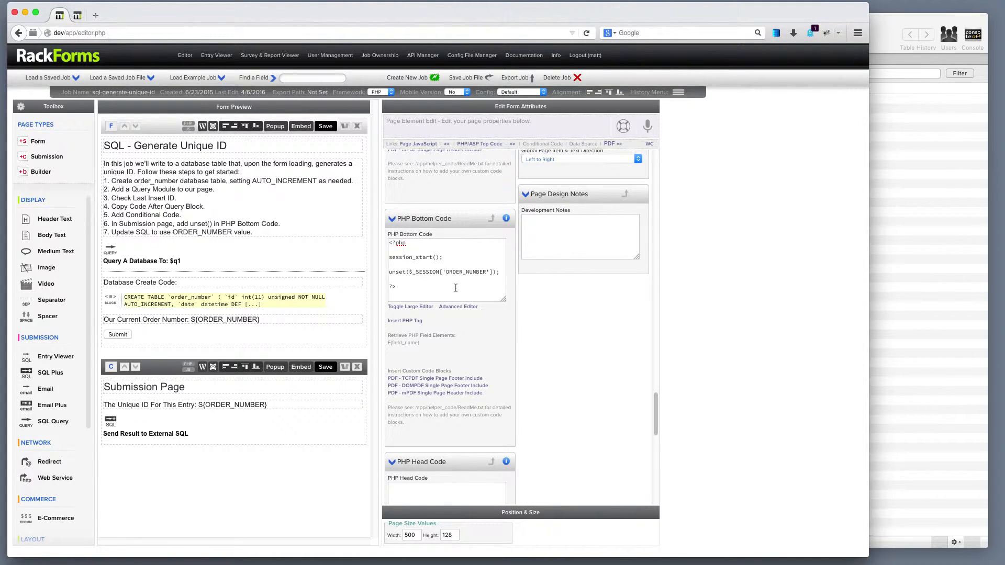
# Preview the form page, compare its current order number with the order_number table, and close the preview.
pyautogui.click(170, 131)
pyautogui.click(275, 126)
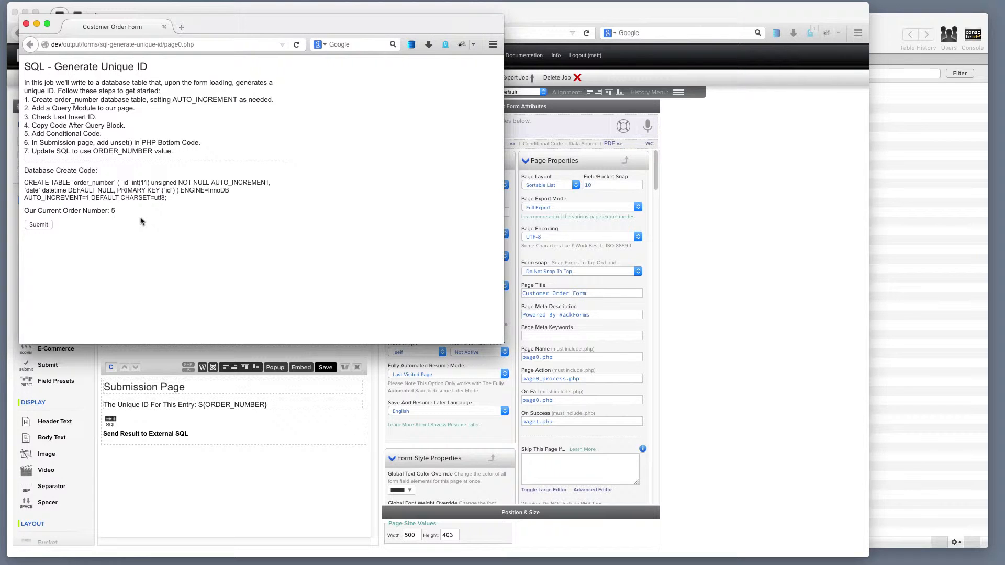
pyautogui.click(929, 220)
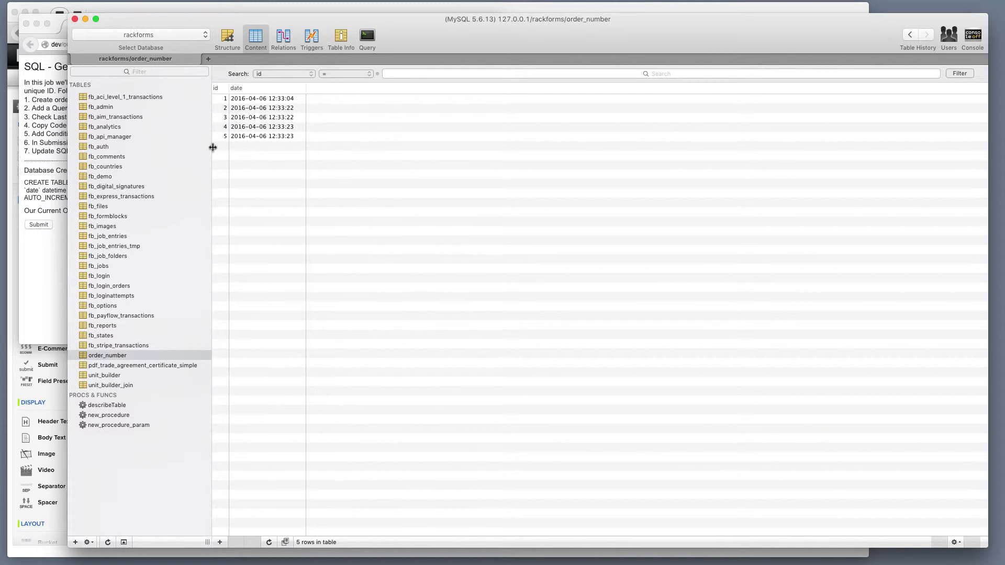
pyautogui.click(45, 236)
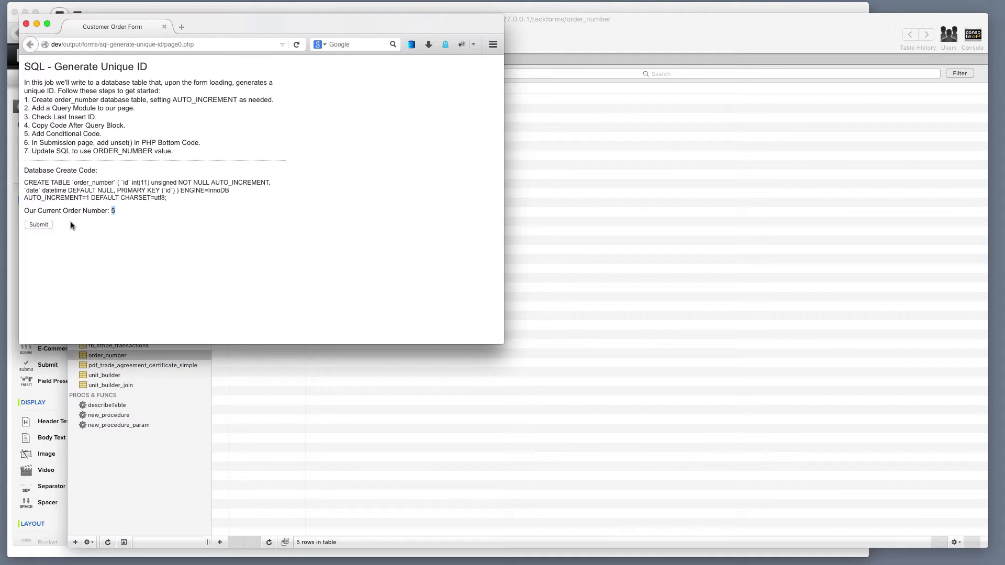
pyautogui.click(27, 25)
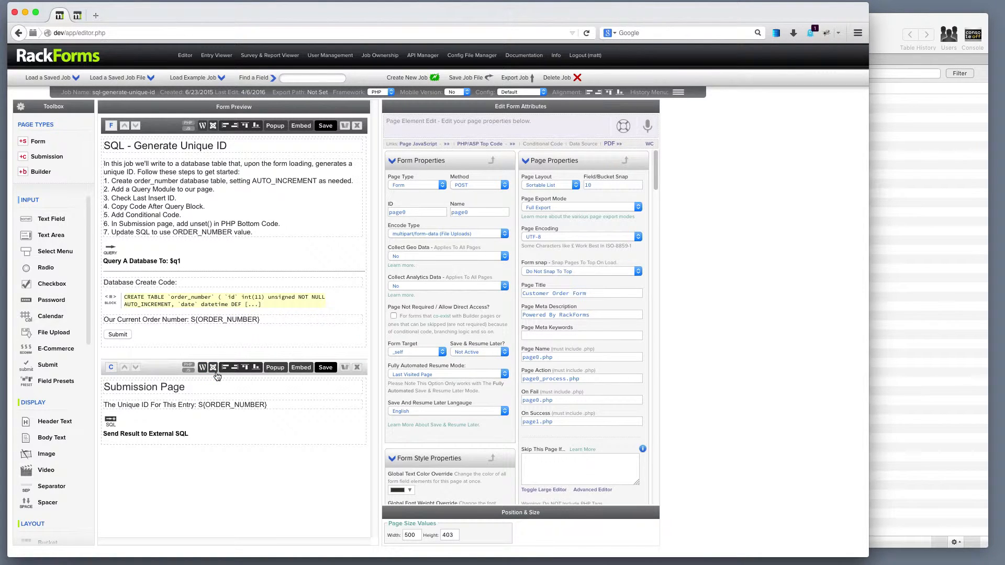
# Examine the S{ORDER_NUMBER} token in the Submission page's label and the SQL+ item's INSERT INTO fb_demo statement and variables.
pyautogui.click(254, 407)
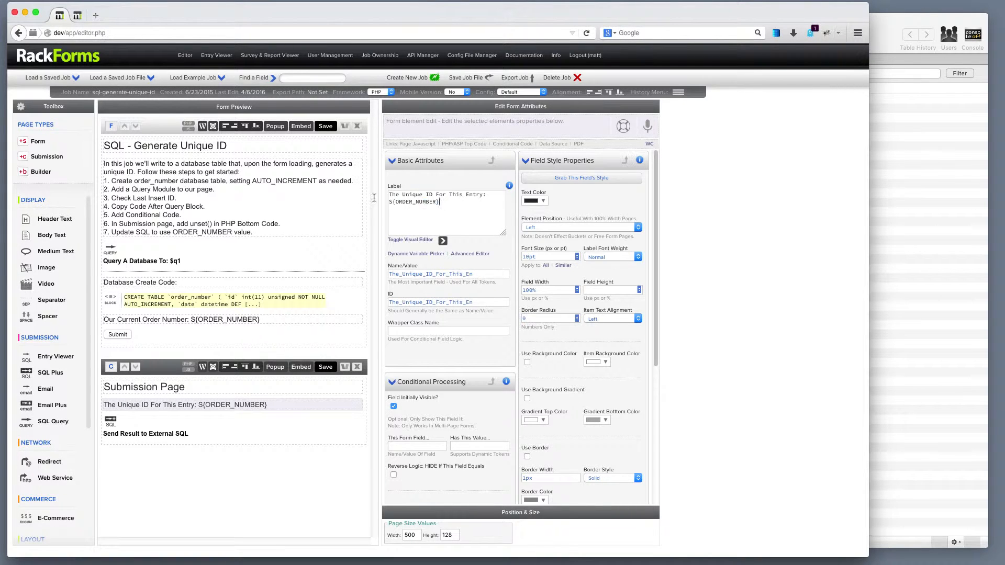
pyautogui.moveTo(443, 202); pyautogui.dragTo(370, 200)
pyautogui.moveTo(361, 187)
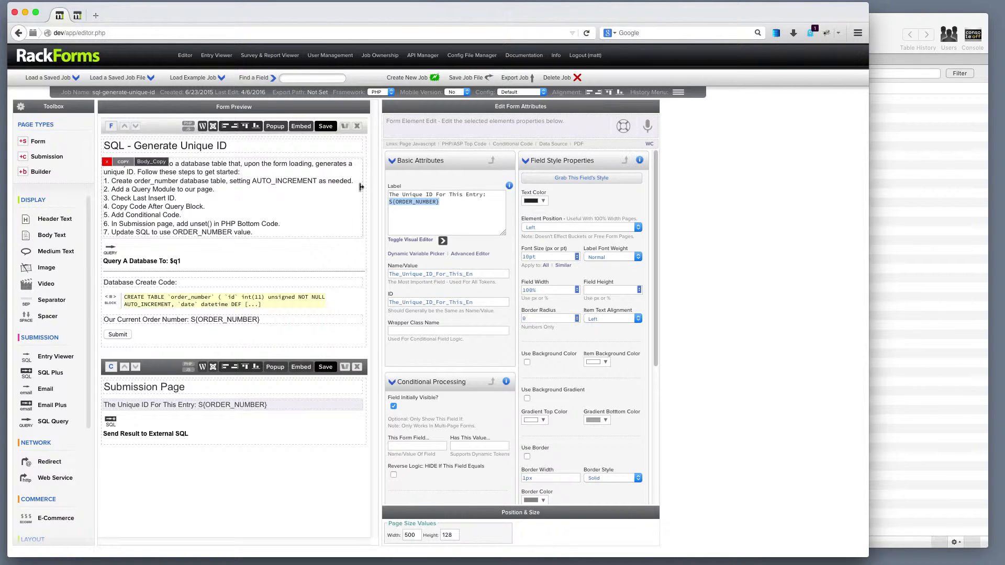
pyautogui.click(195, 423)
pyautogui.tripleClick(530, 298)
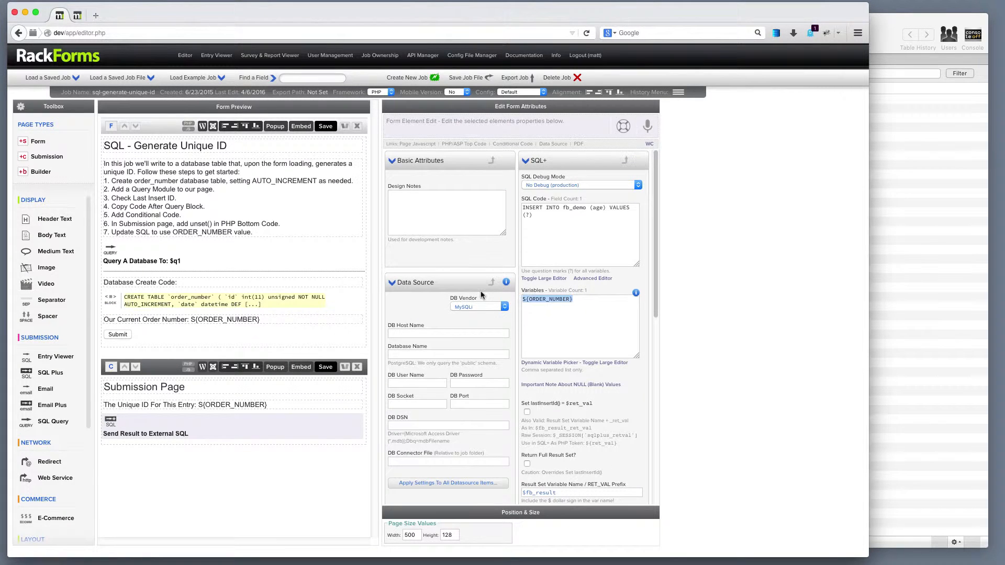
pyautogui.doubleClick(599, 208)
pyautogui.tripleClick(539, 214)
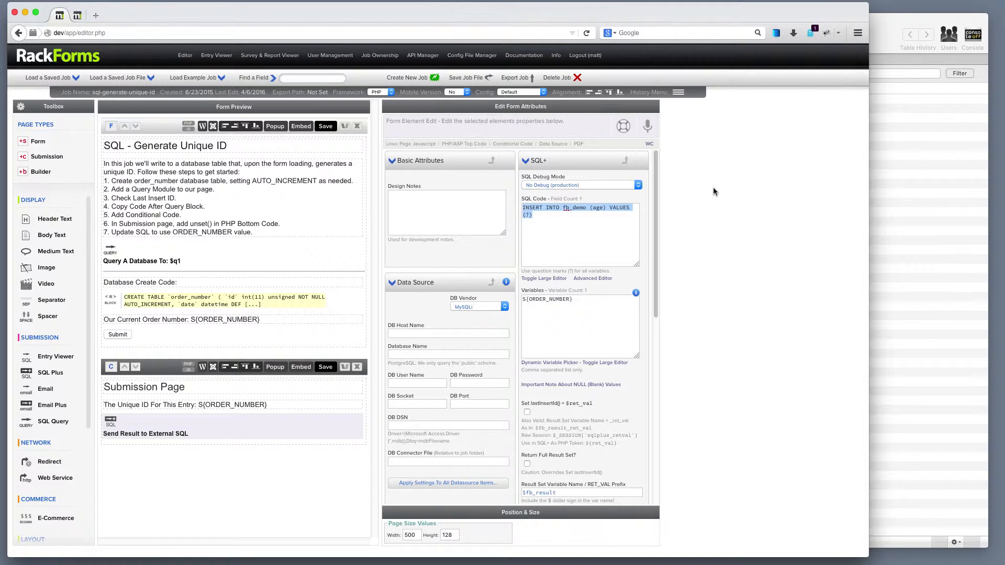
# Save the job, submit the previewed form, highlight the unique ID on the Submission Page, and close the preview.
pyautogui.click(330, 130)
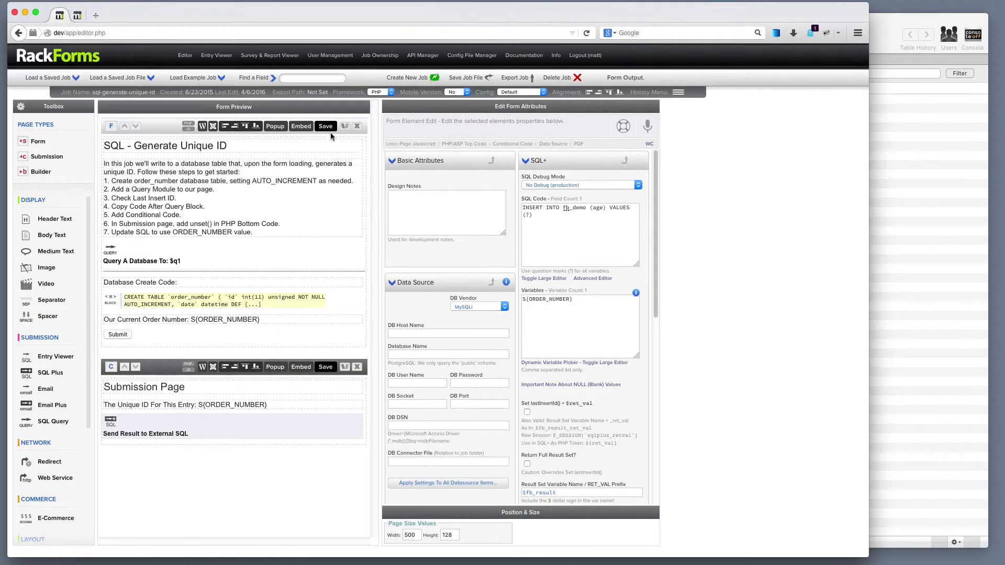
pyautogui.click(28, 222)
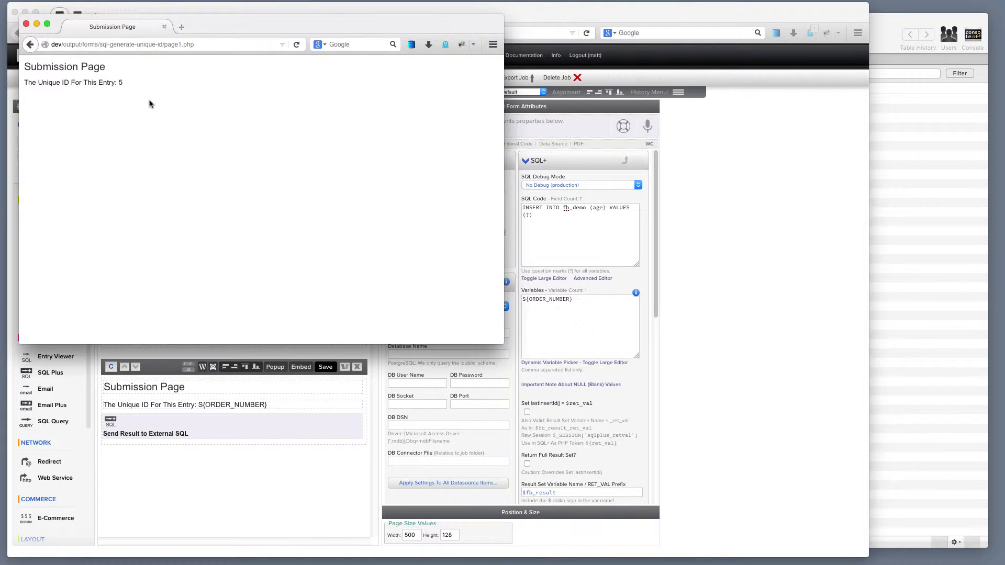
pyautogui.moveTo(128, 85); pyautogui.dragTo(35, 103)
pyautogui.click(27, 24)
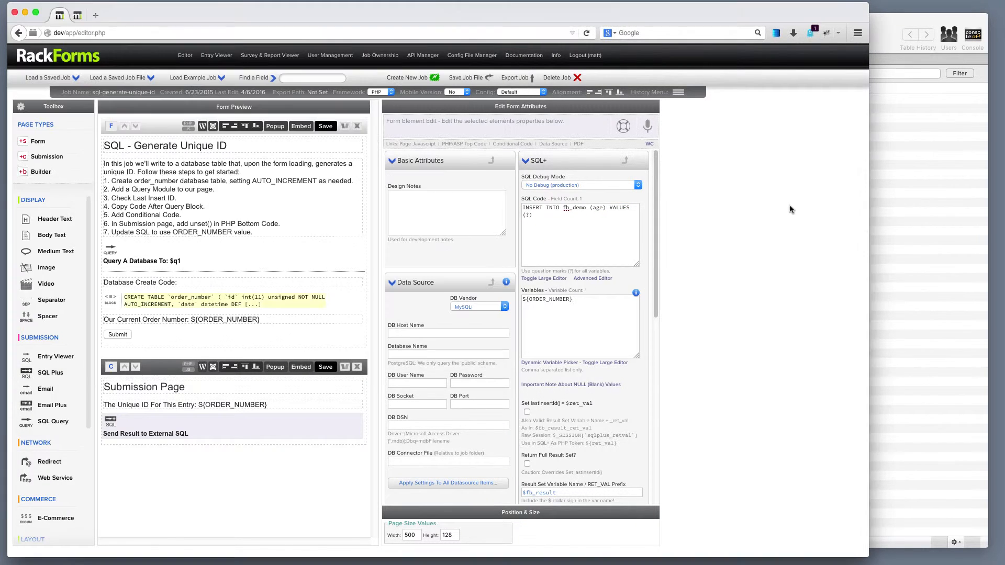
# Inspect the newest record in the fb_demo table in the MySQL client and return to the RackForms editor.
pyautogui.click(884, 214)
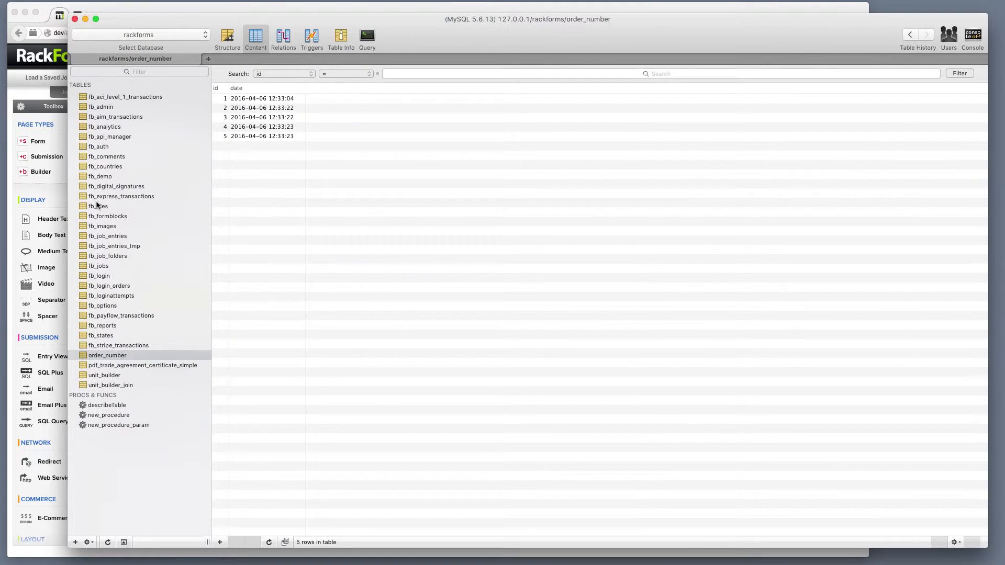
pyautogui.click(108, 178)
pyautogui.click(406, 268)
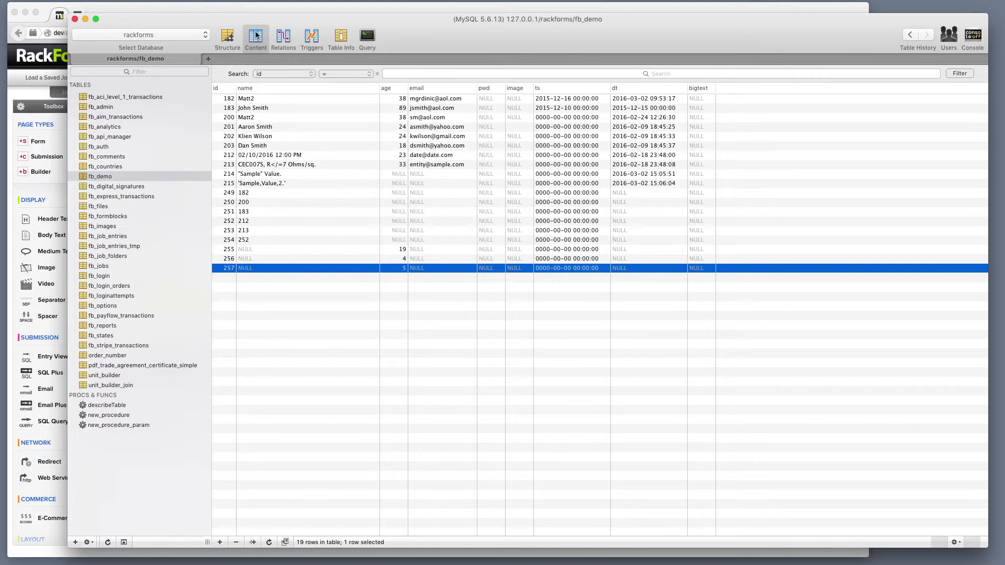
pyautogui.click(245, 9)
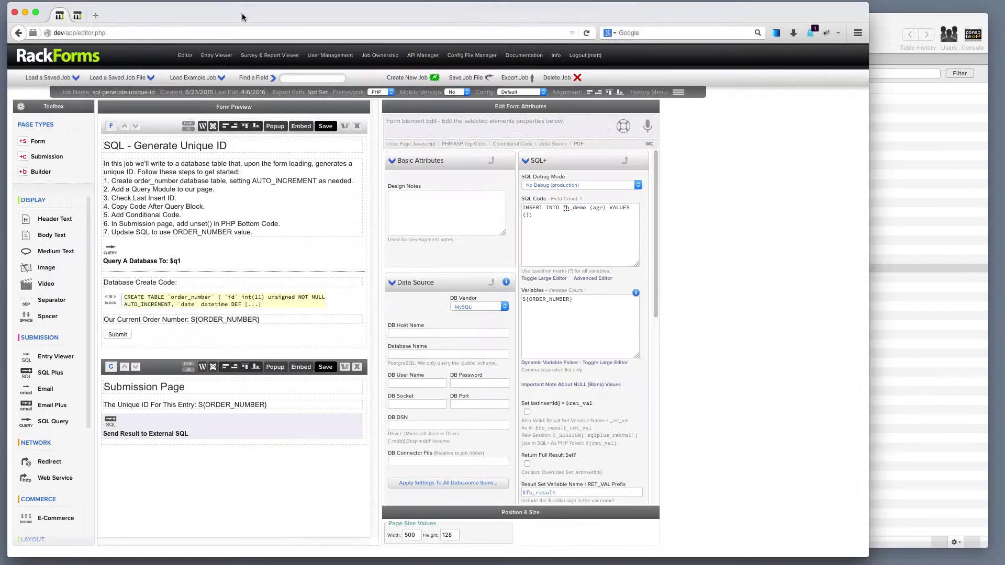
# Copy the S{ORDER_NUMBER} token from the Submission page's unique ID label and add an Email Plus item to that page.
pyautogui.click(247, 406)
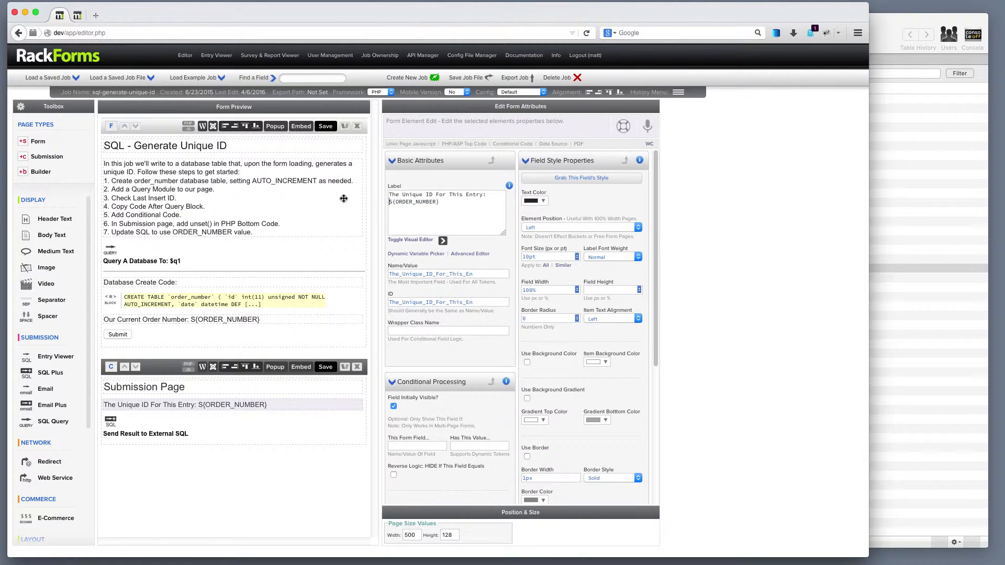
pyautogui.moveTo(443, 202); pyautogui.dragTo(356, 204)
pyautogui.press('super+c')
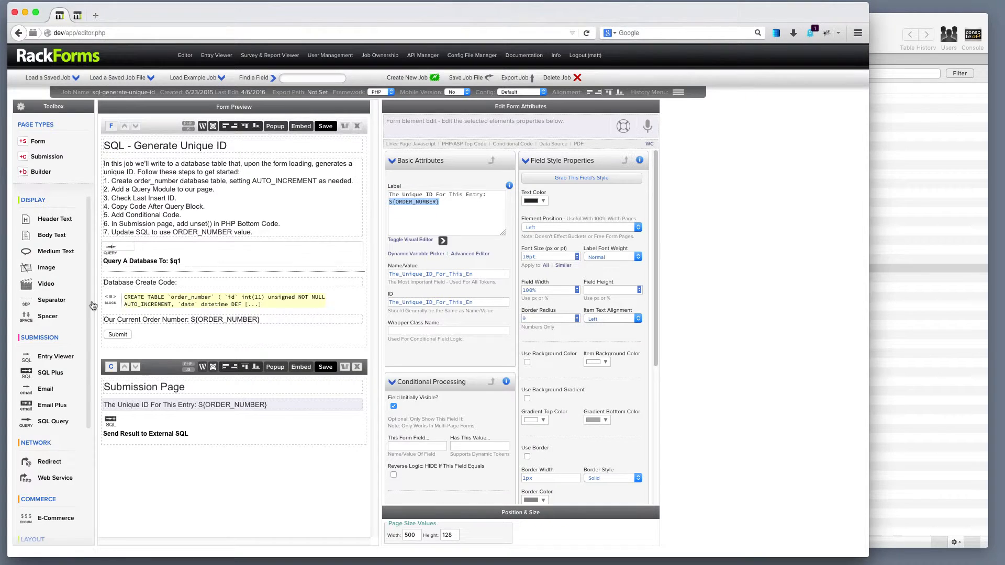
pyautogui.click(57, 390)
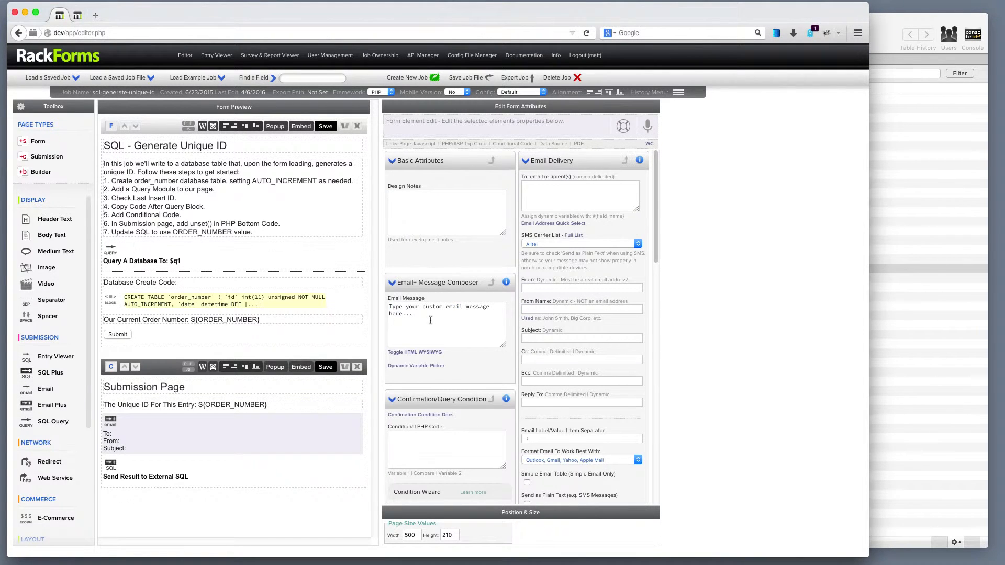
# Set the Email Plus message to "Your order number was: S{ORDER_NUMBER}" and delete that item from the Submission page.
pyautogui.moveTo(431, 320); pyautogui.dragTo(382, 309)
pyautogui.write('Your order number was:')
pyautogui.press('super+v')
pyautogui.press('super+a')
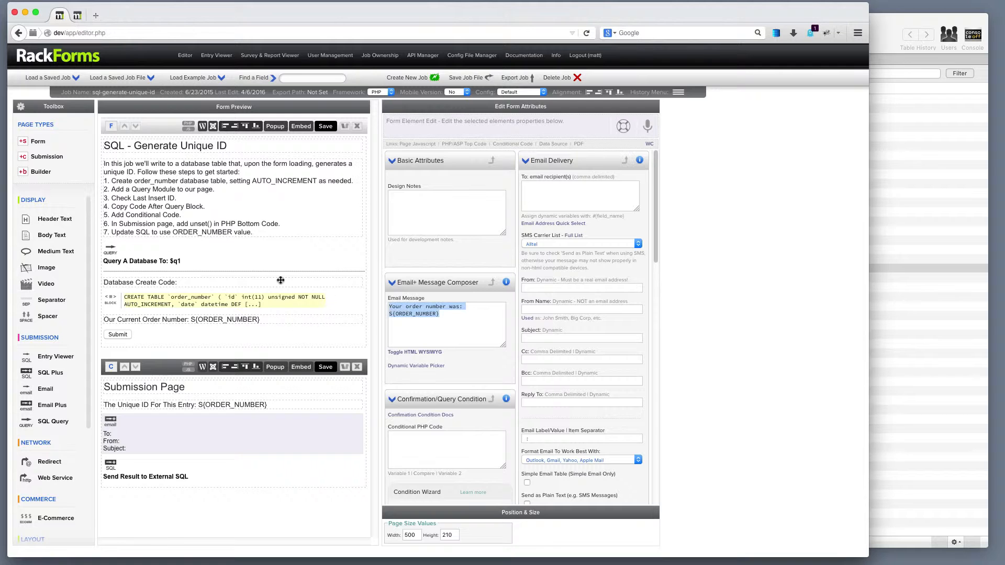
pyautogui.click(108, 418)
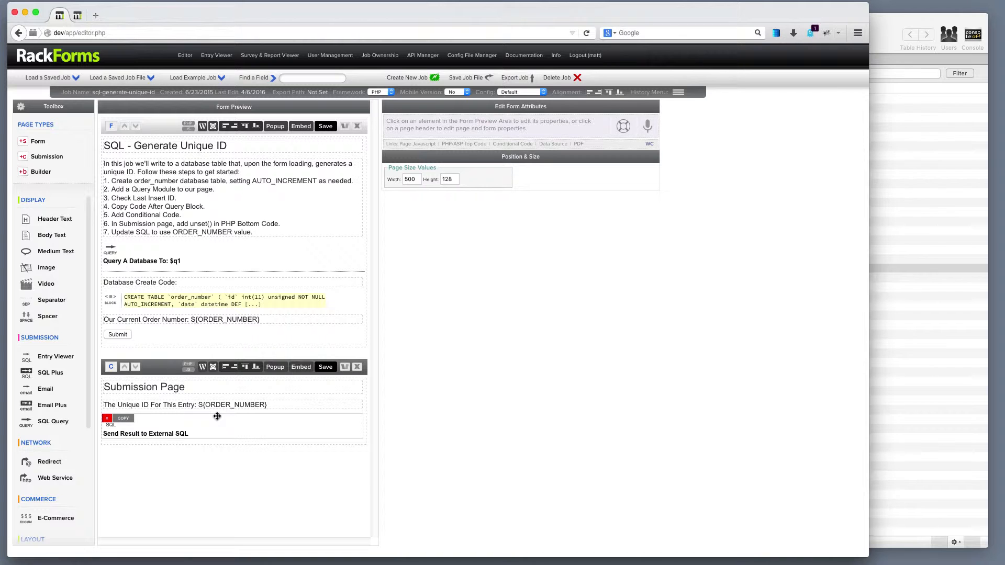
# Add a Hidden Field below the current order number text on the form page and set its default value to S{ORDER_NUMBER}.
pyautogui.click(224, 318)
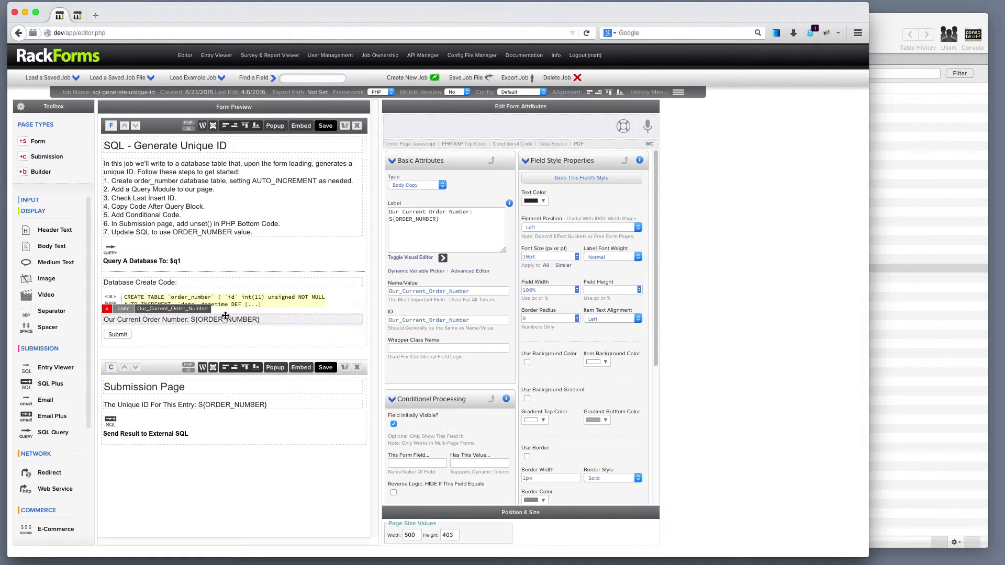
pyautogui.scroll(-5, 58, 445)
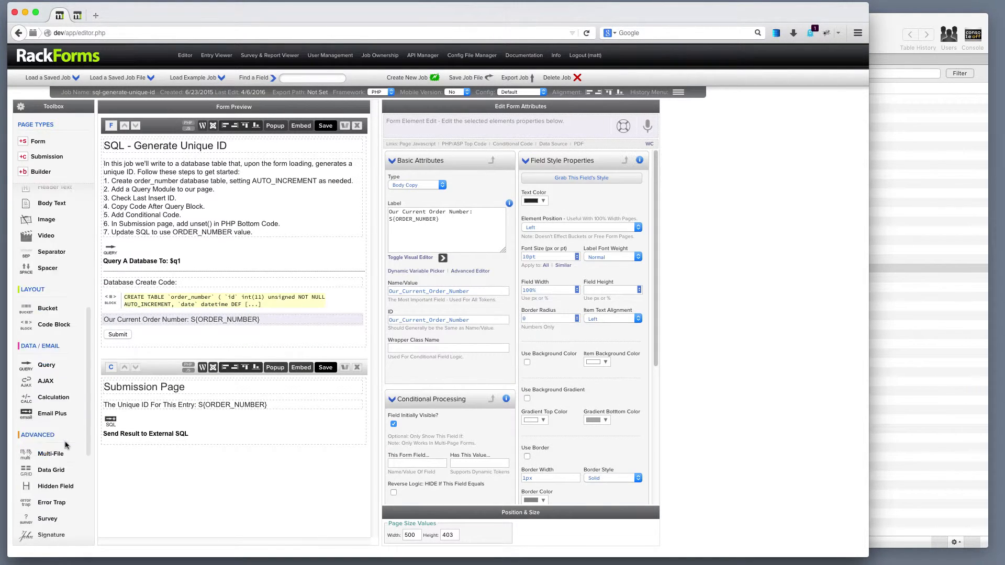
pyautogui.click(68, 485)
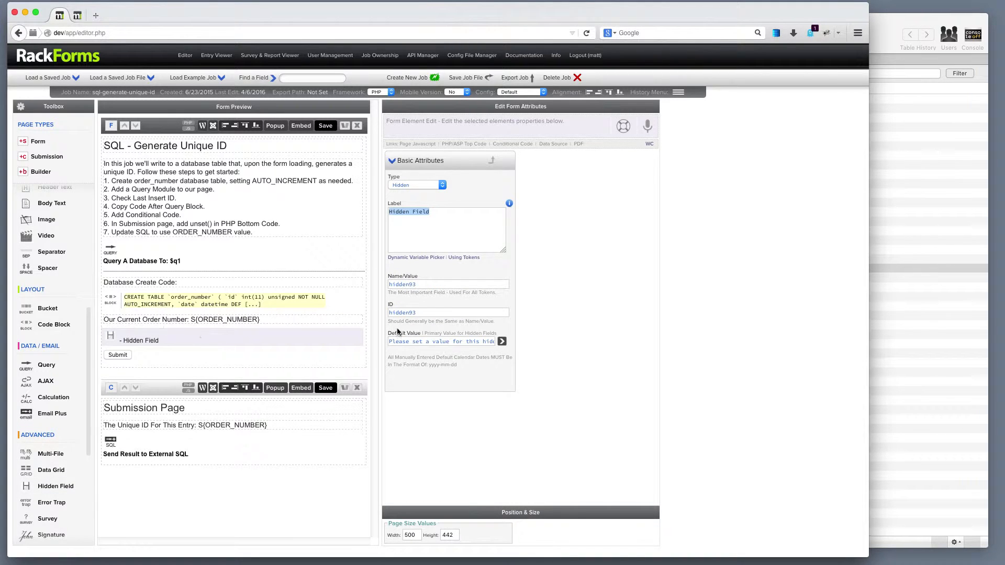
pyautogui.click(422, 341)
pyautogui.press('super+v')
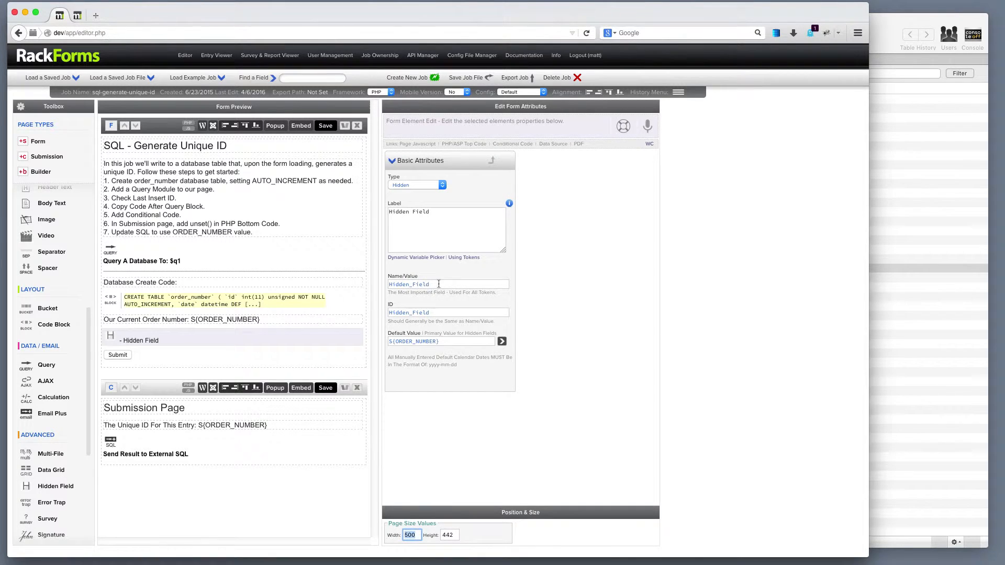
# Set the hidden field's Name/Value to g_order_number and save the job to open its preview.
pyautogui.moveTo(439, 284); pyautogui.dragTo(323, 278)
pyautogui.write('order')
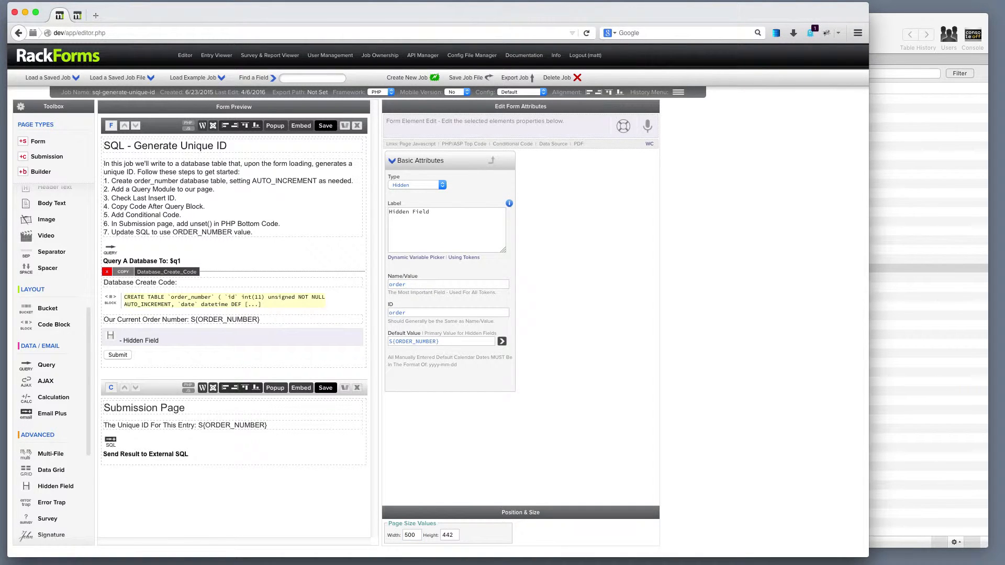
pyautogui.write('g_')
pyautogui.write('_number')
pyautogui.click(321, 126)
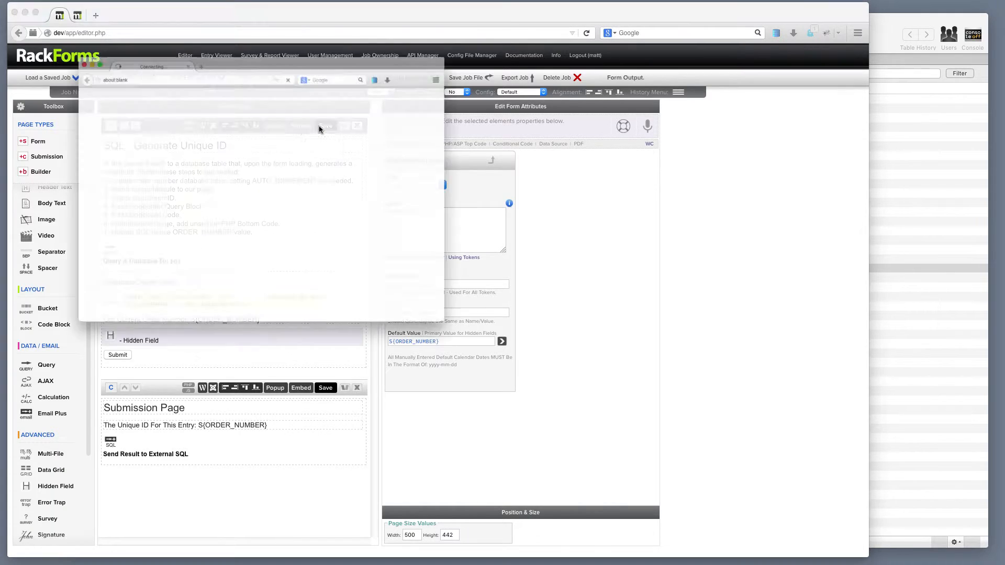
# Highlight the order number in the form preview and examine the order_number table's records in the MySQL client.
pyautogui.moveTo(502, 364); pyautogui.dragTo(519, 491)
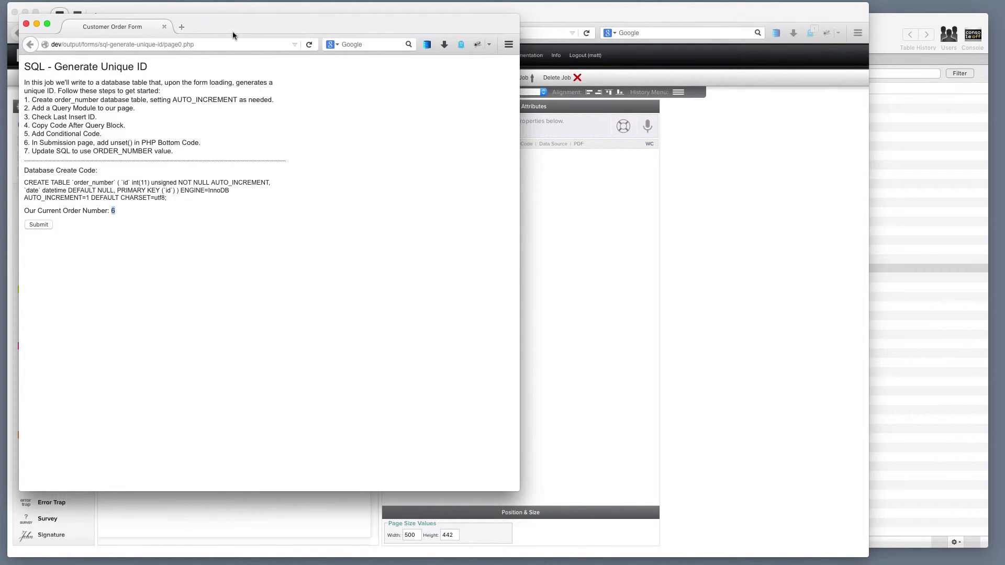
pyautogui.moveTo(232, 30); pyautogui.dragTo(178, 45)
pyautogui.click(938, 212)
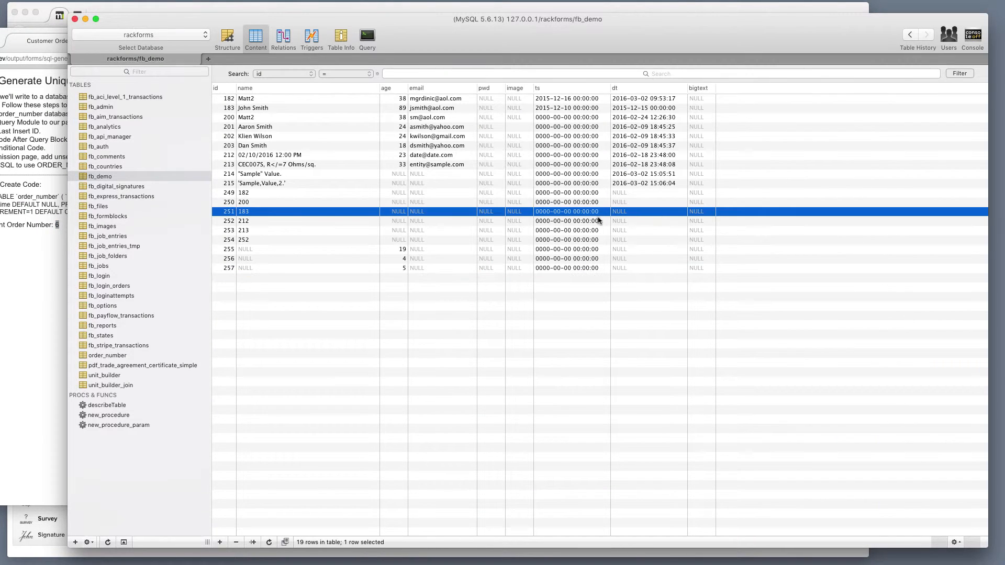
pyautogui.click(126, 355)
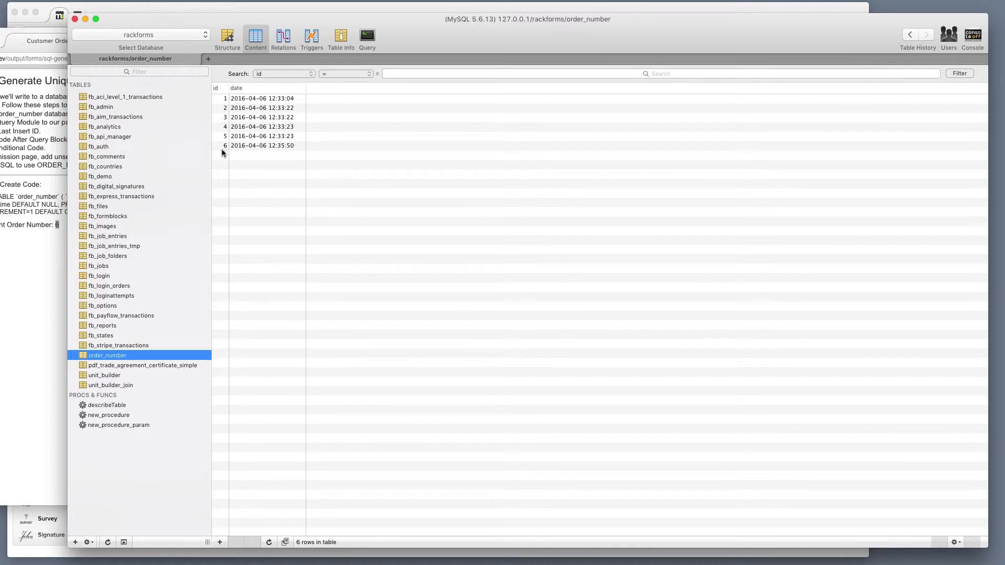
# Inspect the hidden g_order_number input in the previewed form's HTML source and close the preview.
pyautogui.click(52, 178)
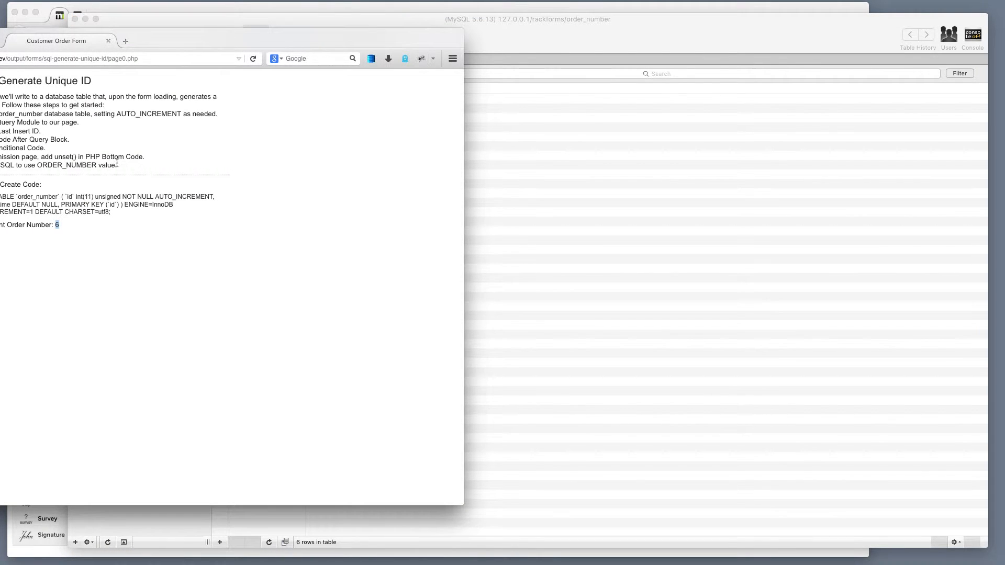
pyautogui.click(422, 58)
pyautogui.moveTo(391, 41); pyautogui.dragTo(454, 35)
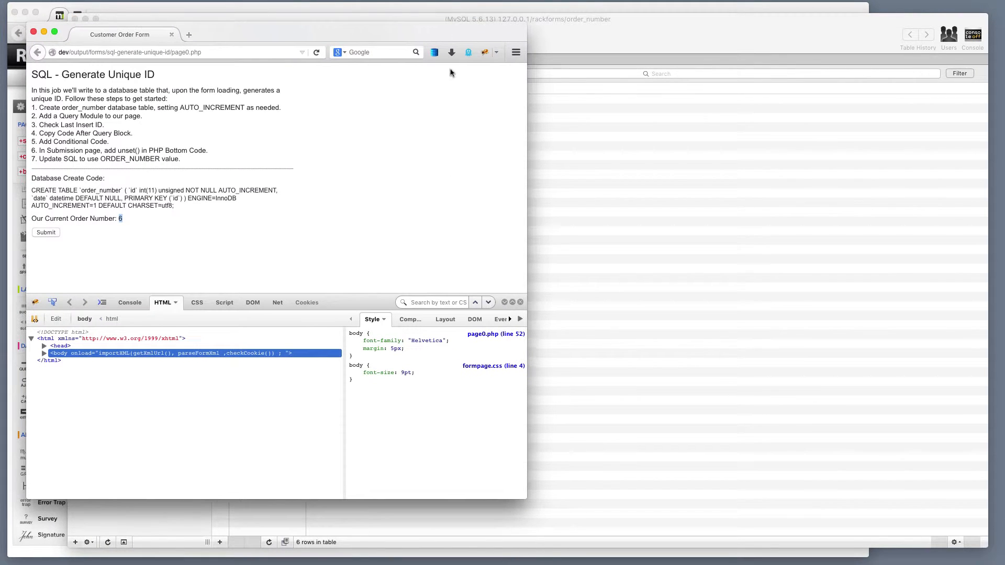
pyautogui.click(52, 302)
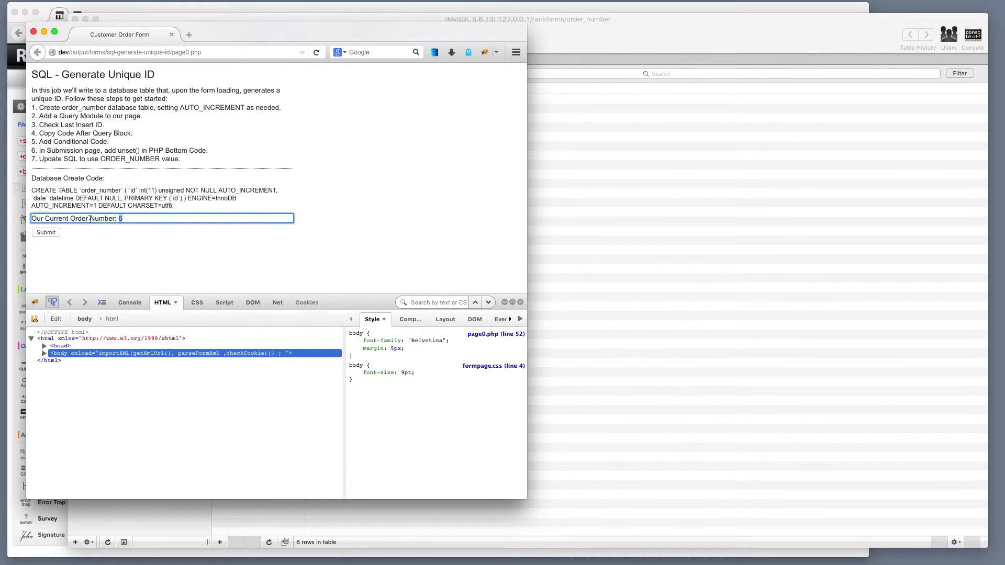
pyautogui.click(121, 218)
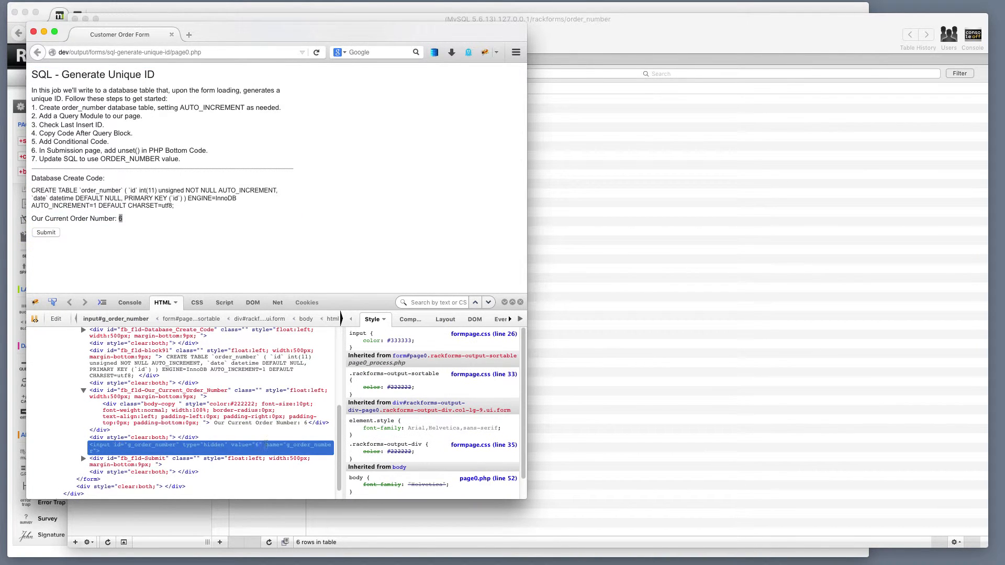
pyautogui.click(33, 32)
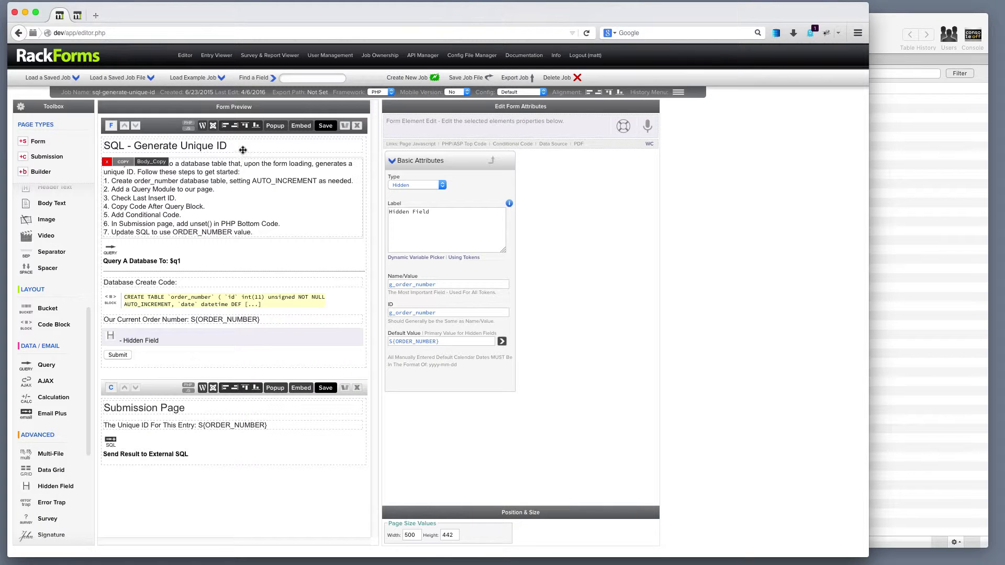
# Save the job, submit the previewed form, and close the preview after highlighting the entry's unique ID.
pyautogui.click(326, 126)
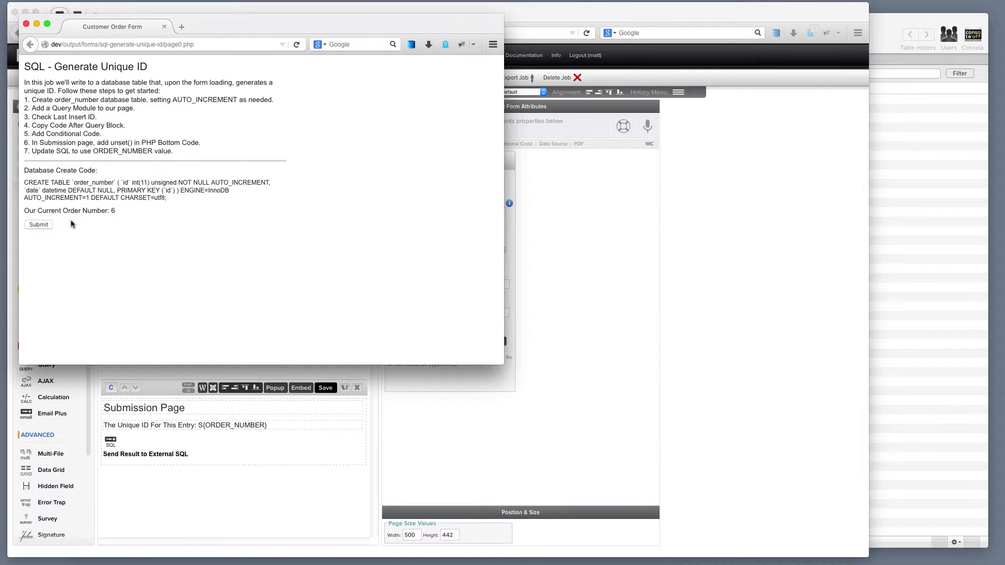
pyautogui.click(46, 225)
pyautogui.moveTo(121, 83); pyautogui.dragTo(21, 85)
pyautogui.click(21, 85)
pyautogui.click(26, 24)
# Examine the newest record of the fb_demo table in the MySQL client and return to the RackForms editor.
pyautogui.click(902, 223)
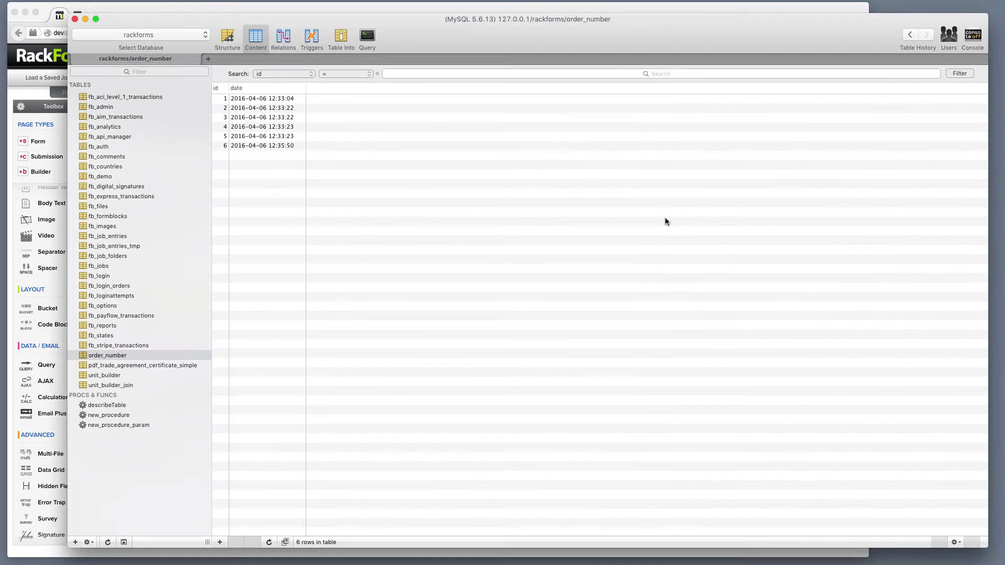
pyautogui.click(113, 178)
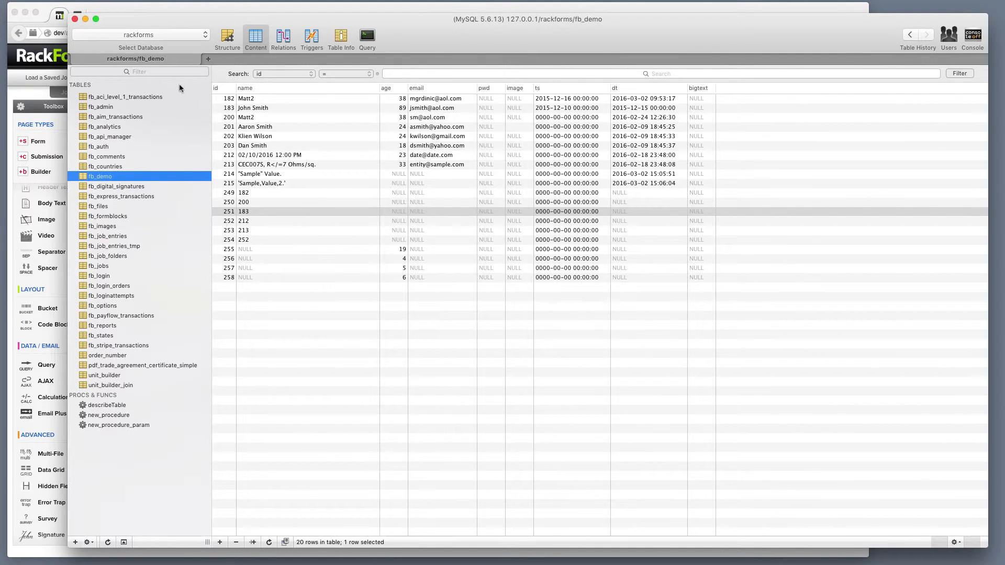
pyautogui.click(153, 11)
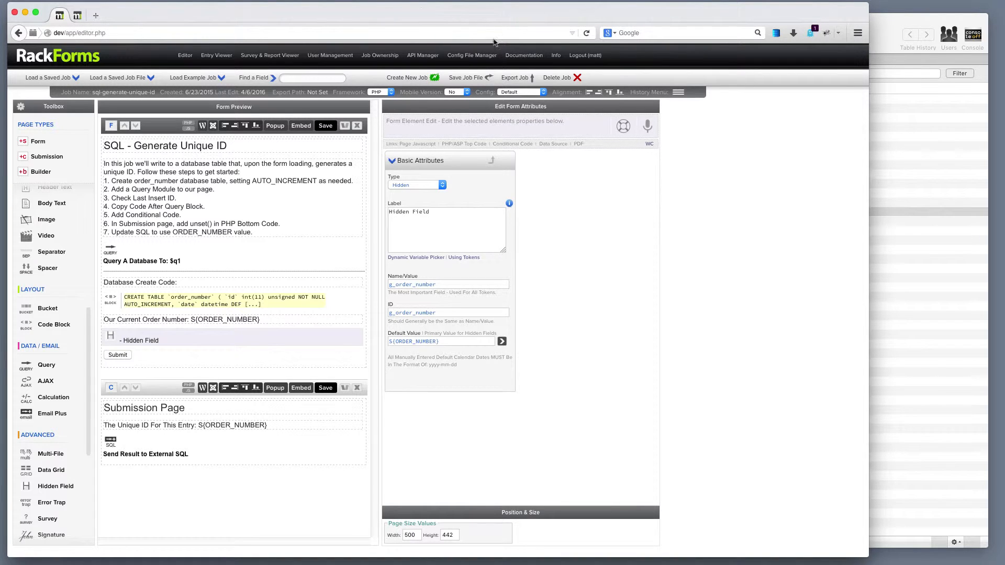
pyautogui.click(900, 137)
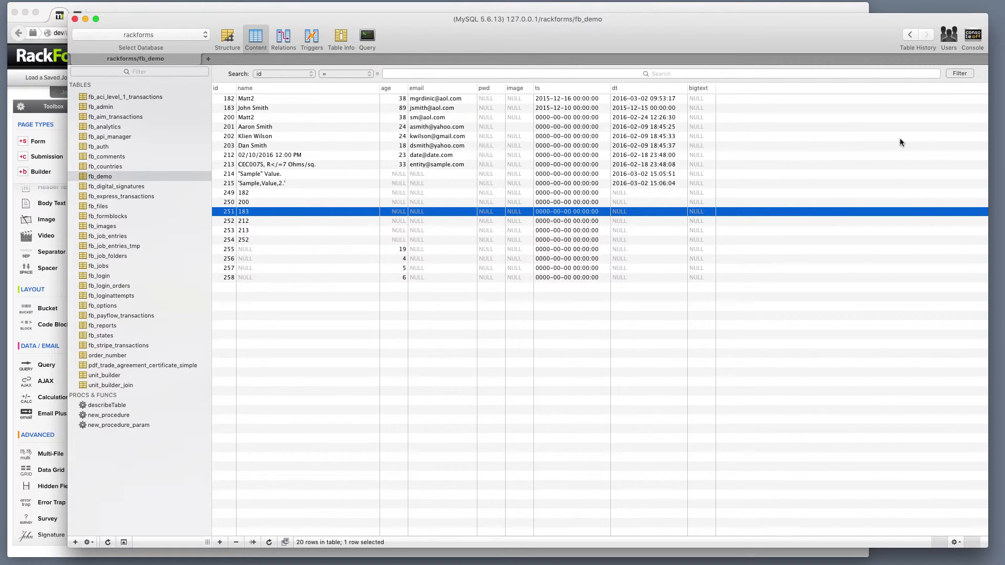
pyautogui.click(205, 7)
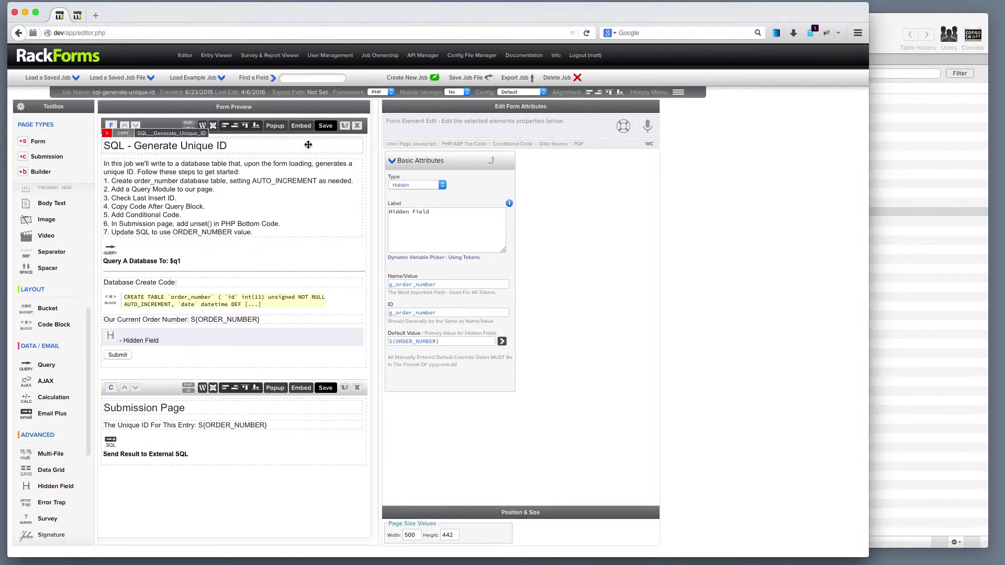
# Save the job again and highlight the newly generated order number in the form preview.
pyautogui.click(330, 127)
pyautogui.moveTo(117, 211); pyautogui.dragTo(107, 211)
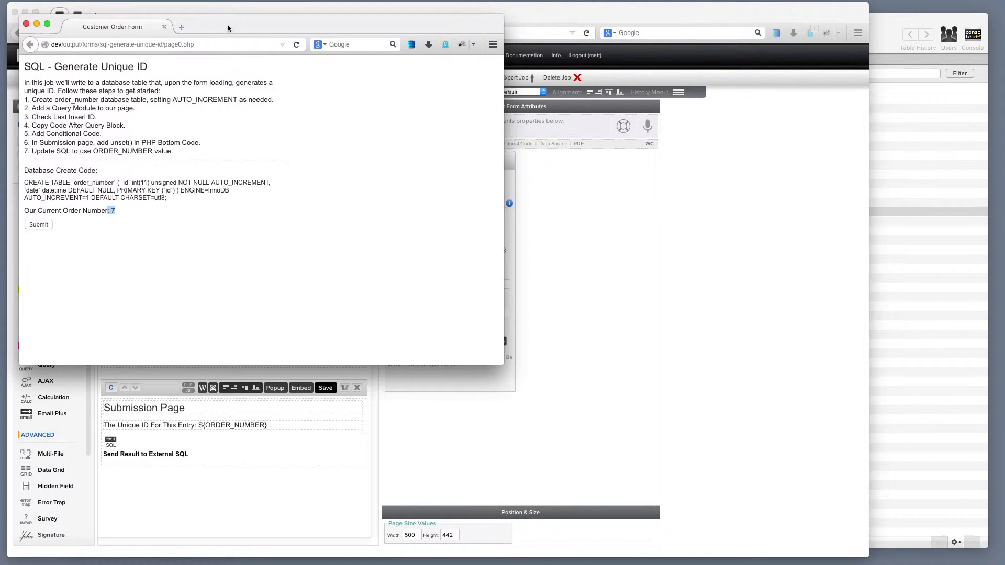
pyautogui.moveTo(226, 27); pyautogui.dragTo(192, 40)
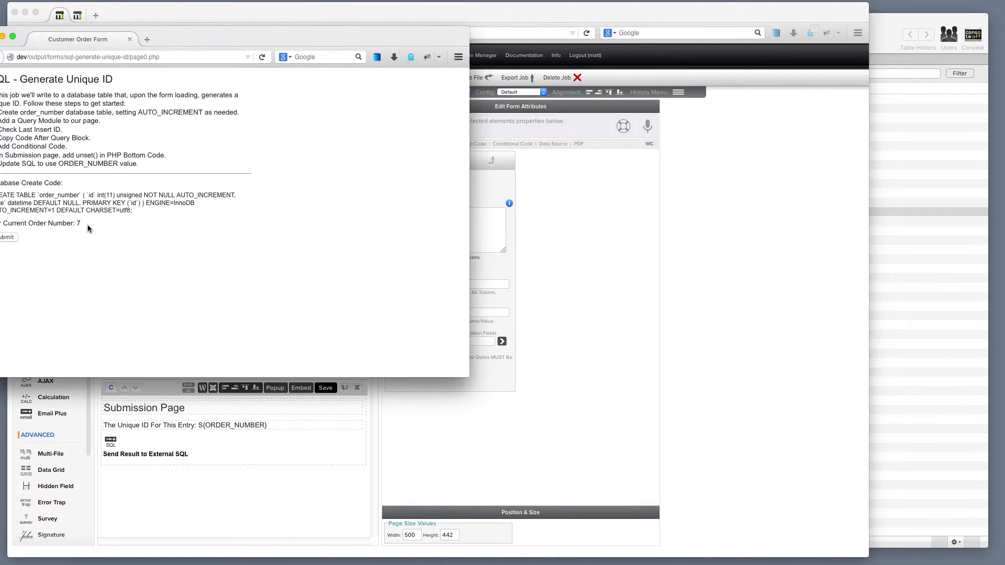
# Remove the session_start(); line from the Submission page's PHP Bottom Code, keeping unset($_SESSION['ORDER_NUMBER']).
pyautogui.click(511, 23)
pyautogui.click(173, 387)
pyautogui.scroll(-10, 486, 358)
pyautogui.scroll(-15, 486, 358)
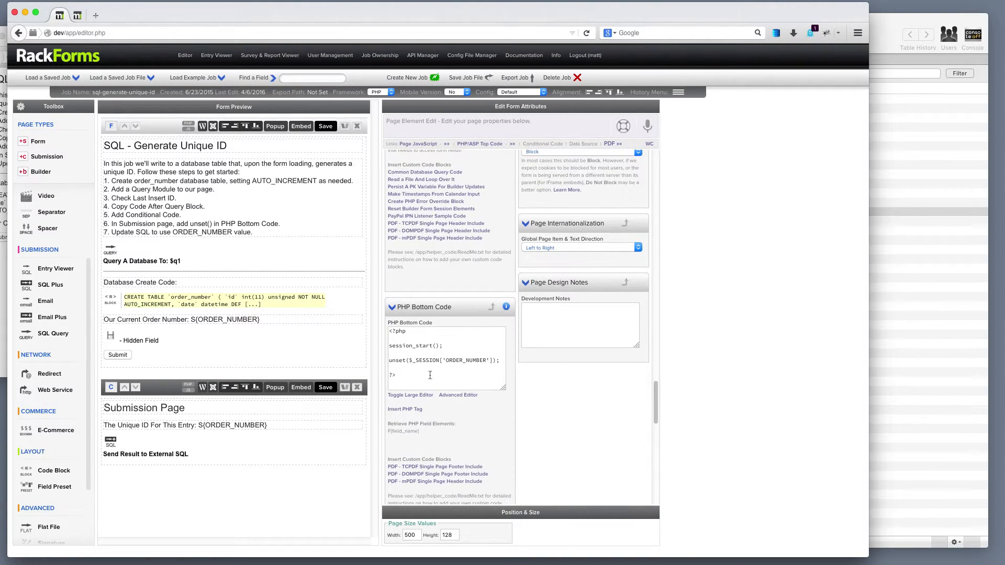
pyautogui.moveTo(418, 380); pyautogui.dragTo(377, 321)
pyautogui.click(428, 360)
pyautogui.tripleClick(430, 346)
pyautogui.press('BackSpace')
pyautogui.press('BackSpace')
pyautogui.press('BackSpace')
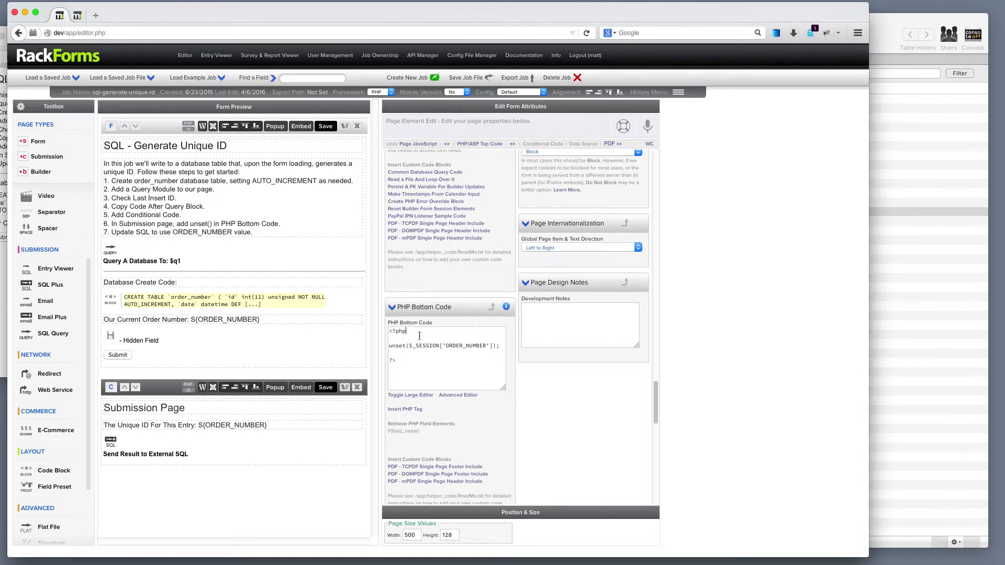
# Set the Query item's conditional PHP code to !isset($_SESSION['ORDER_NUMBER']) and save the job, checking the order number in the preview.
pyautogui.click(209, 254)
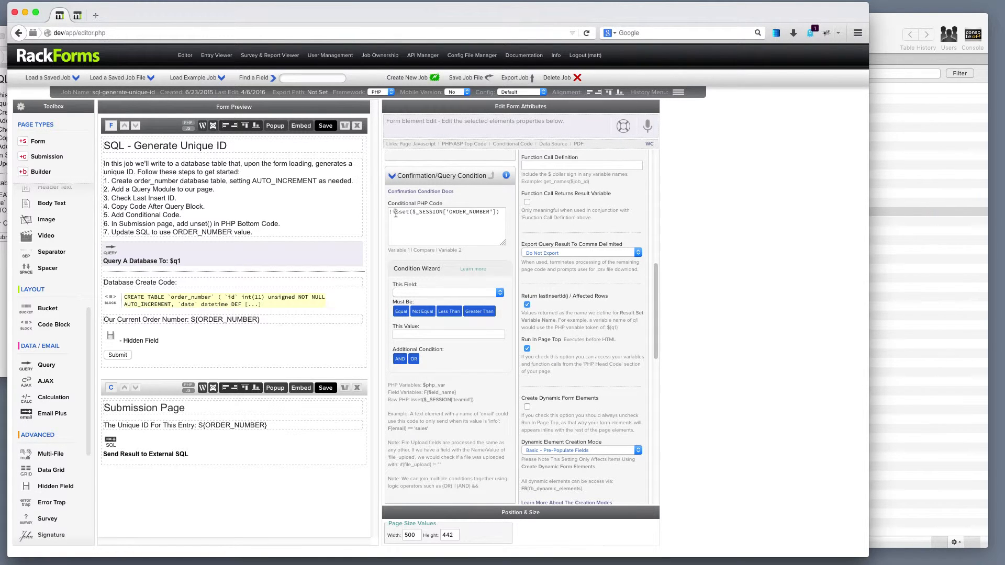
pyautogui.write('!')
pyautogui.click(326, 126)
pyautogui.moveTo(117, 211); pyautogui.dragTo(105, 212)
pyautogui.click(26, 24)
# Bring the remaining form preview window to the front and highlight its current order number.
pyautogui.click(3, 51)
pyautogui.moveTo(186, 46); pyautogui.dragTo(206, 40)
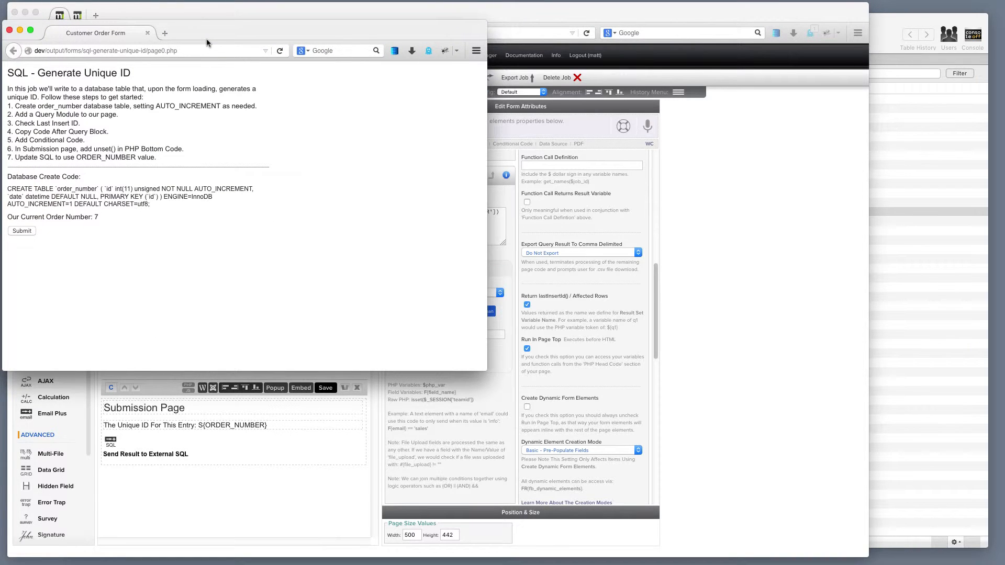
pyautogui.moveTo(101, 217); pyautogui.dragTo(94, 217)
# Copy the previewed form's address and load dev/output/forms/sql-generate-unique-id/page0.php in Chrome.
pyautogui.click(154, 55)
pyautogui.press('super+c')
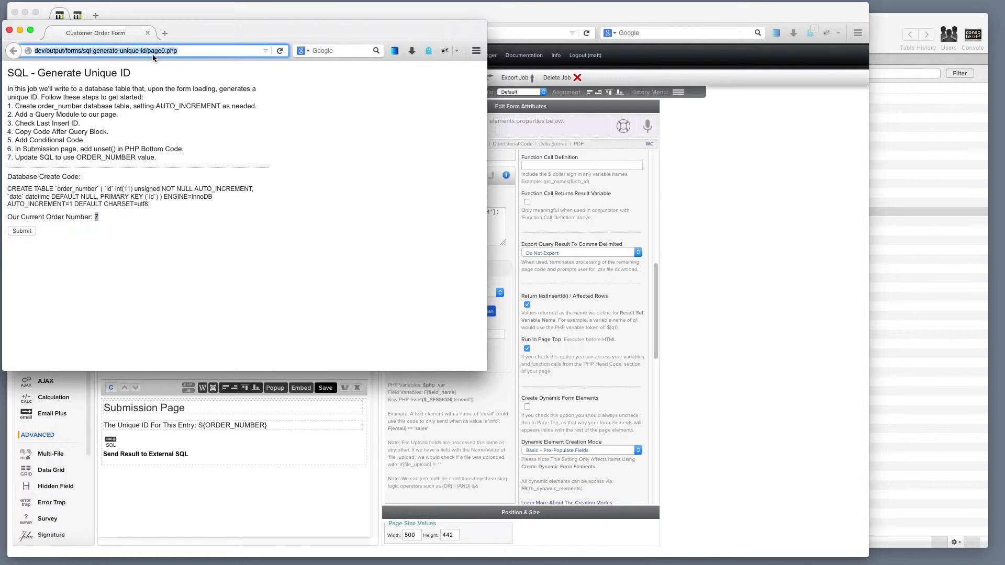
pyautogui.press('super+space')
pyautogui.write('chrom')
pyautogui.press('Return')
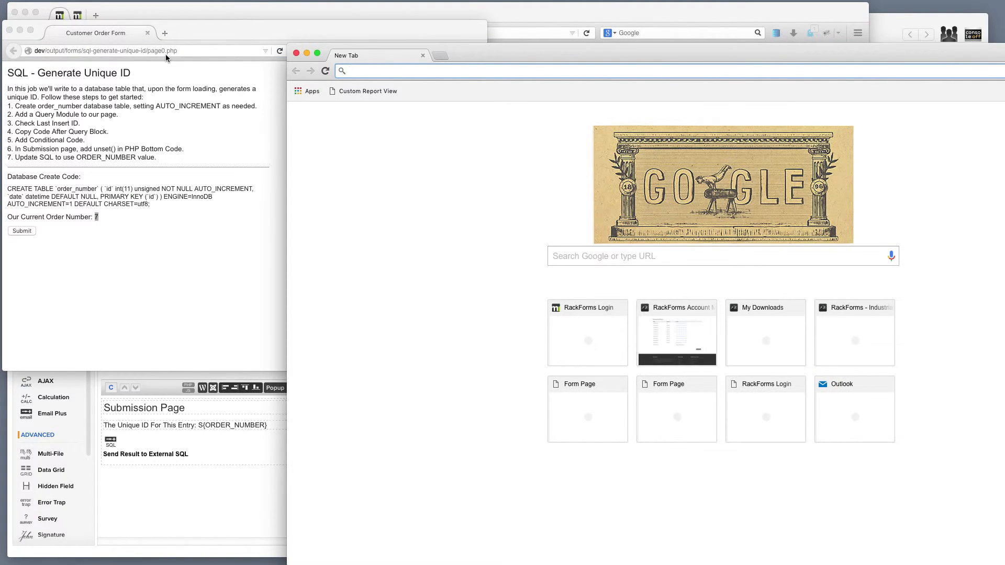
pyautogui.press('super+v')
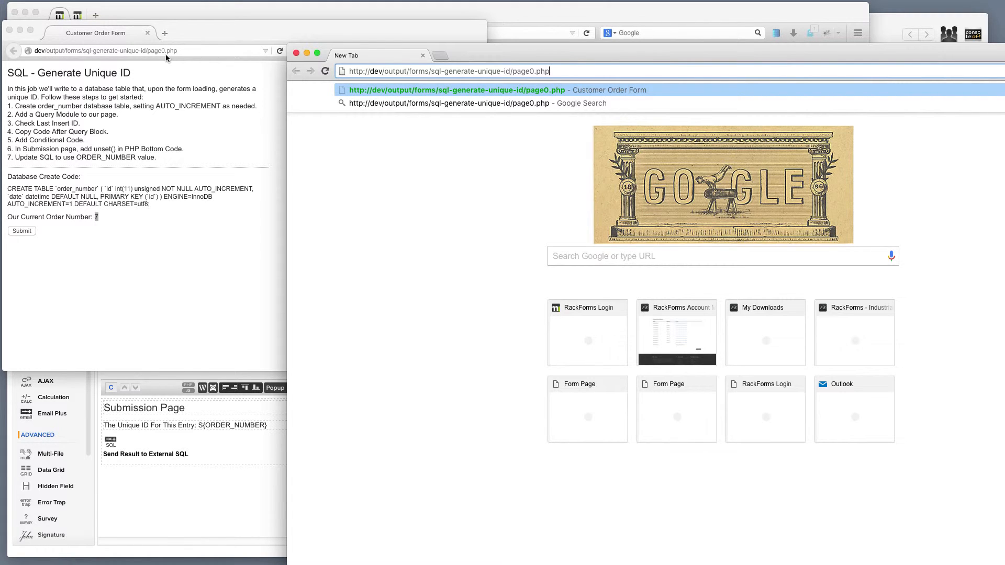
pyautogui.press('Return')
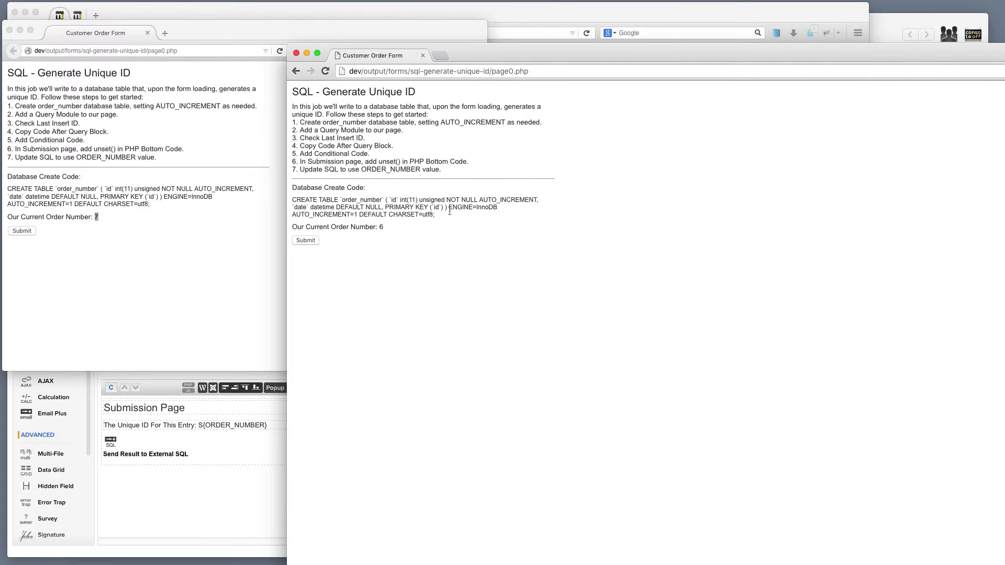
# Submit the form in Chrome, go back to the form page, and highlight its order number.
pyautogui.click(313, 241)
pyautogui.click(296, 71)
pyautogui.doubleClick(382, 228)
pyautogui.doubleClick(528, 51)
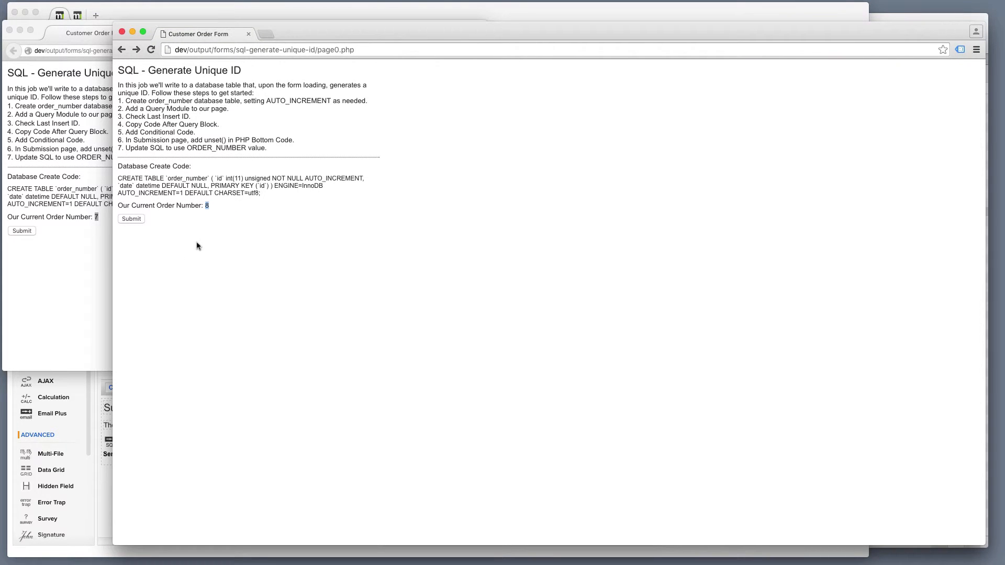
# Highlight the whole "Our Current Order Number" line on the form page in Chrome.
pyautogui.moveTo(402, 35); pyautogui.dragTo(409, 42)
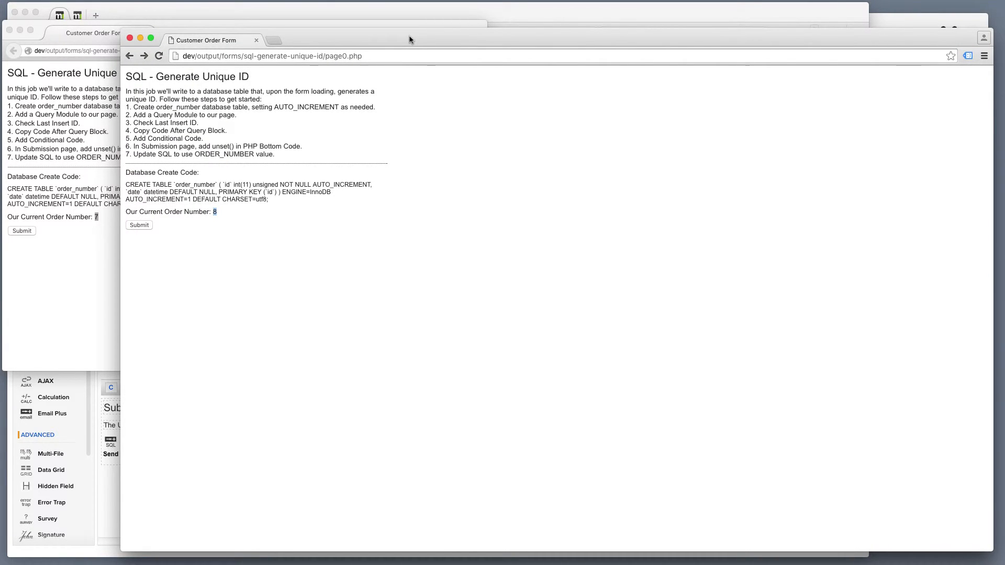
pyautogui.click(214, 212)
pyautogui.doubleClick(215, 213)
pyautogui.moveTo(219, 212); pyautogui.dragTo(123, 220)
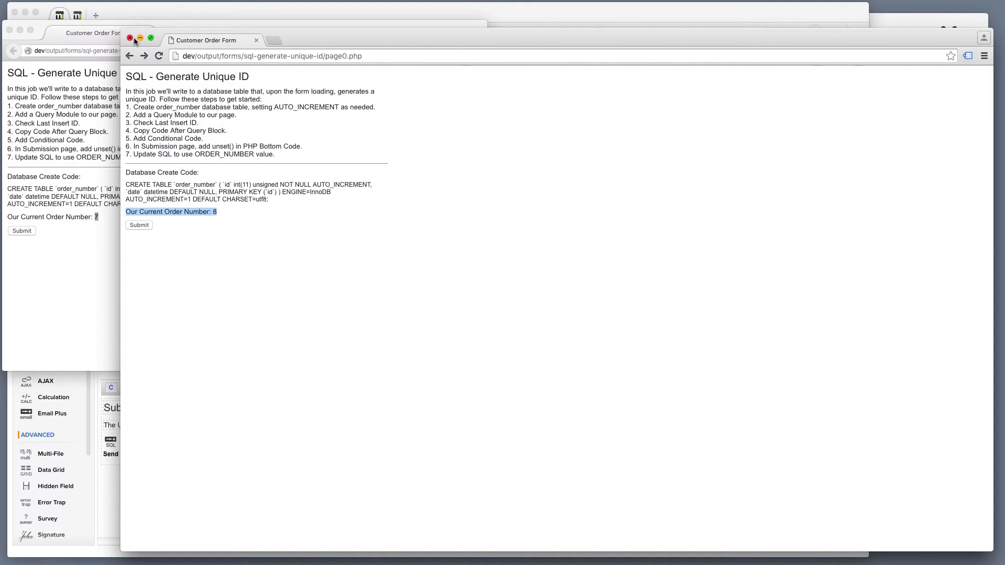
# Submit the form once more in Chrome, return to the form page, and highlight the number in its order number line.
pyautogui.click(139, 225)
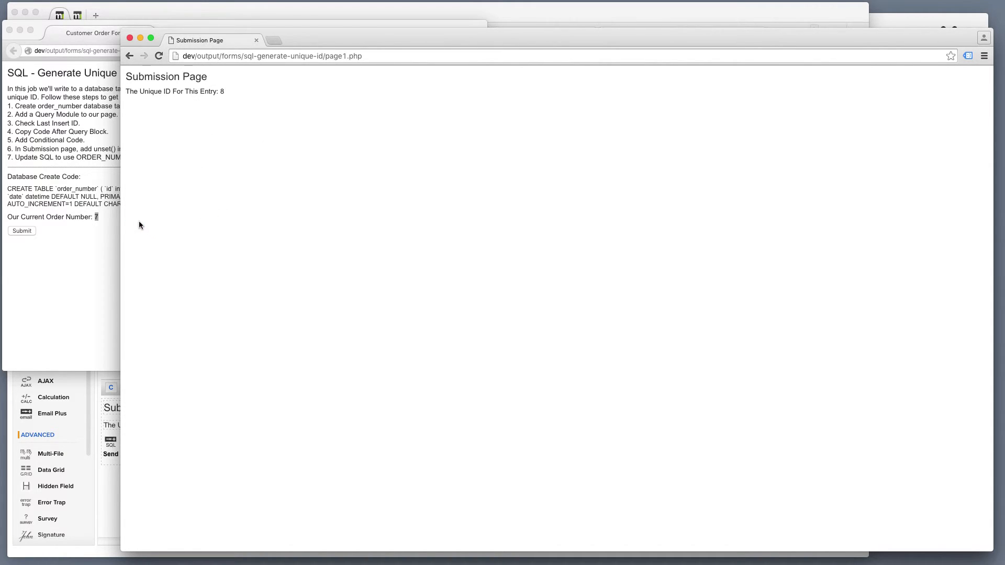
pyautogui.click(128, 56)
pyautogui.doubleClick(215, 211)
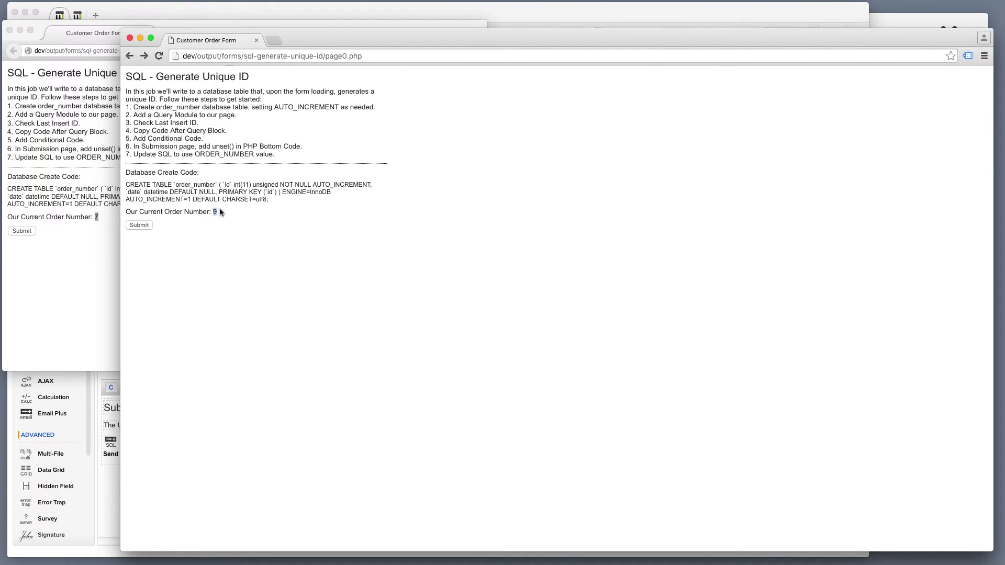
# Close the Chrome window and the remaining form preview window, and switch to the MySQL client to show the order_number table's content.
pyautogui.click(130, 39)
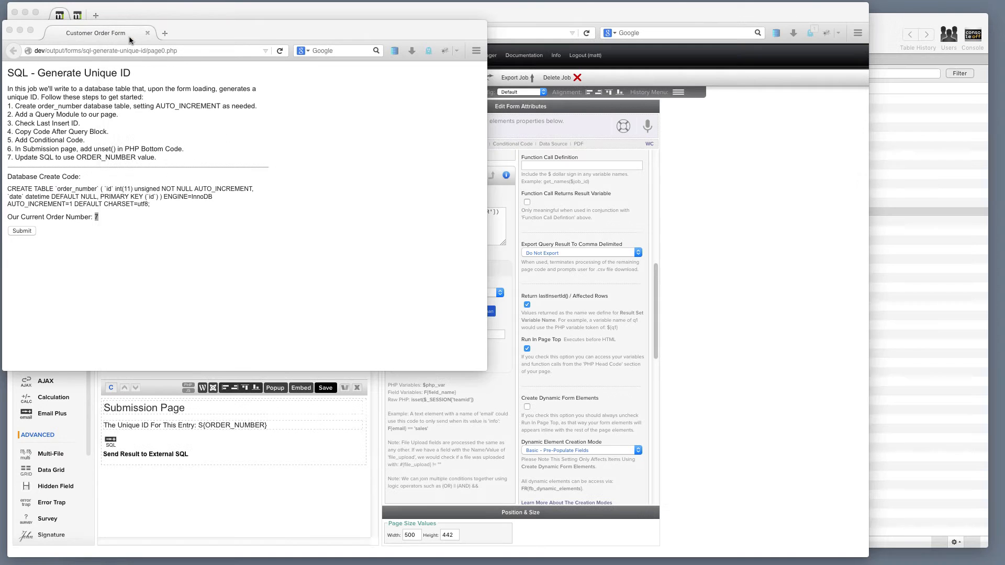
pyautogui.click(10, 30)
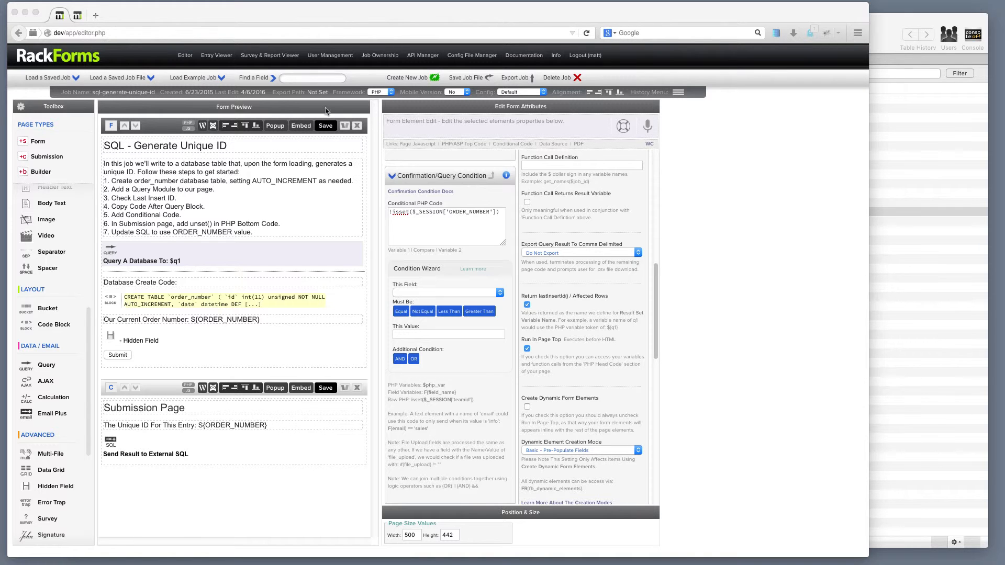
pyautogui.click(922, 198)
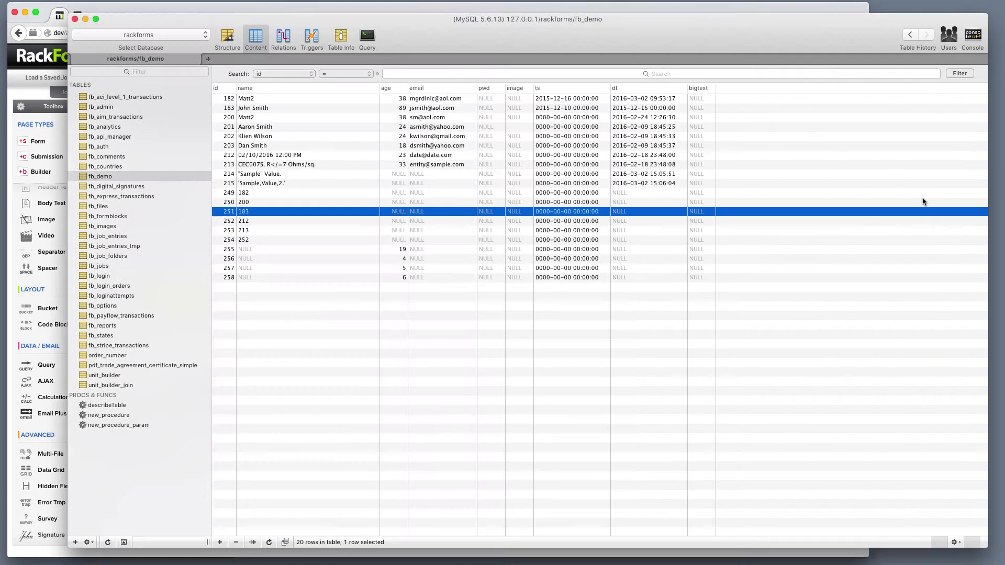
pyautogui.click(426, 262)
pyautogui.click(107, 355)
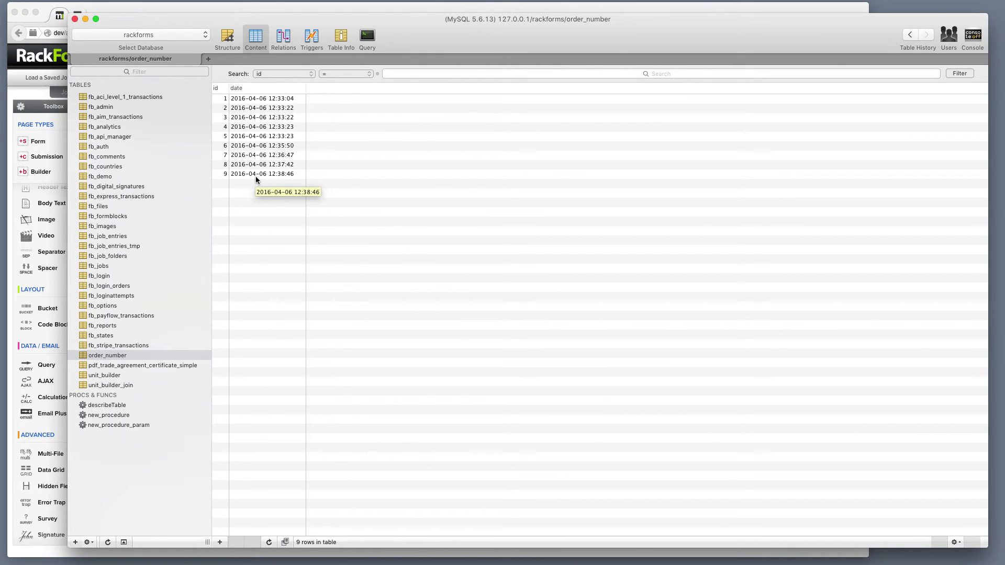
# Return to the RackForms editor, open the form page's Query element, and highlight $_SESSION['ORDER_NUMBER'] in its Code To Run After Query.
pyautogui.click(278, 7)
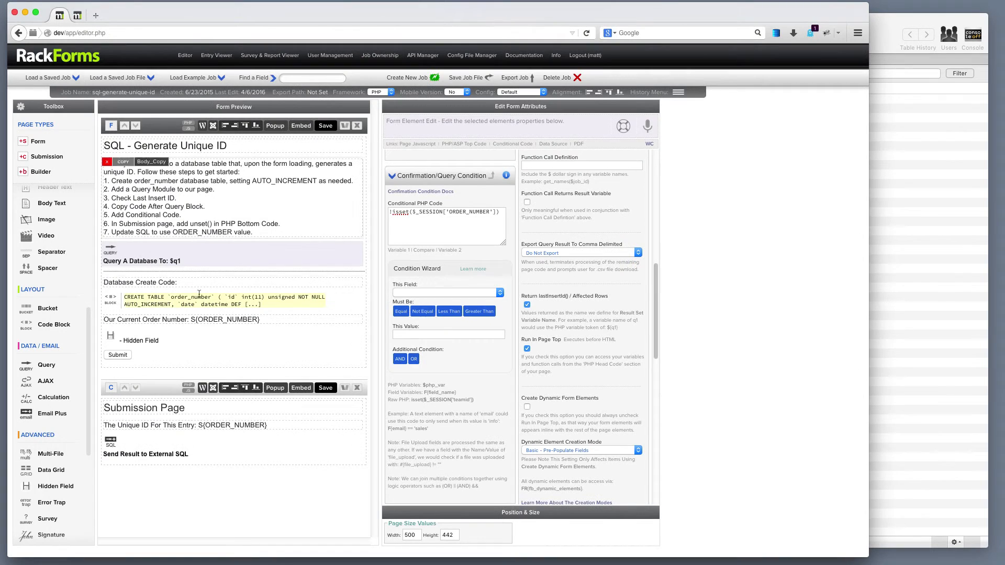
pyautogui.click(217, 260)
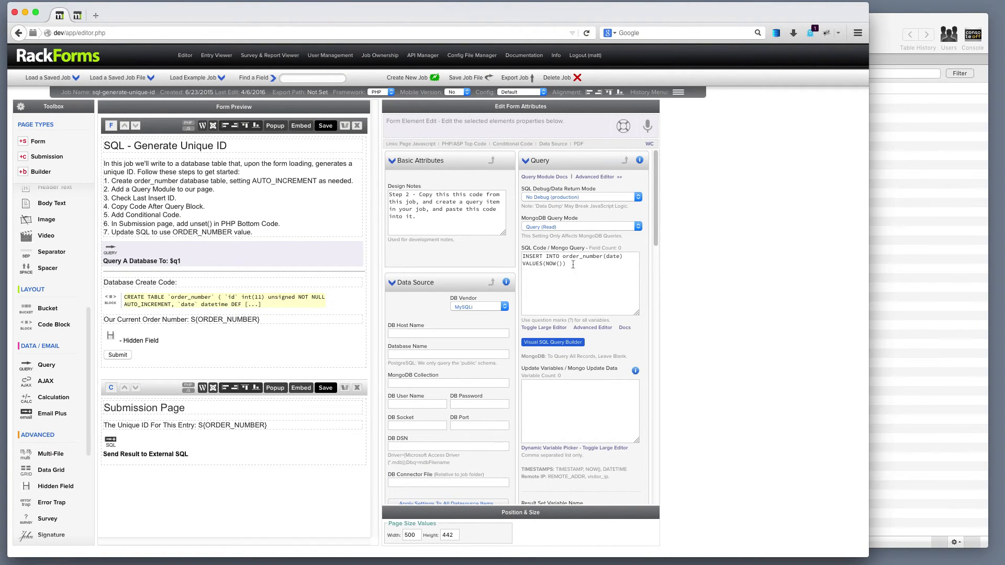
pyautogui.scroll(-15, 573, 264)
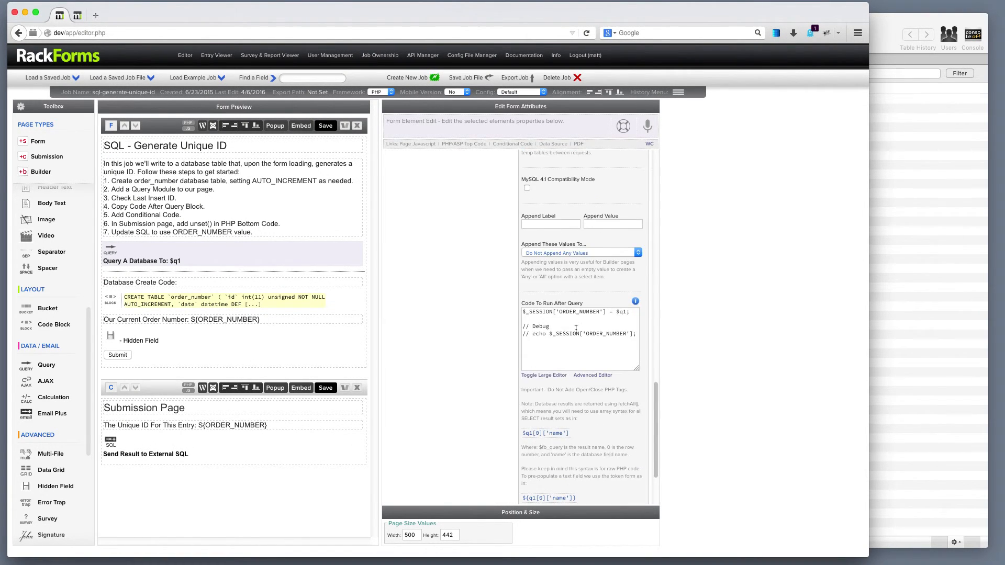
pyautogui.moveTo(605, 313); pyautogui.dragTo(495, 313)
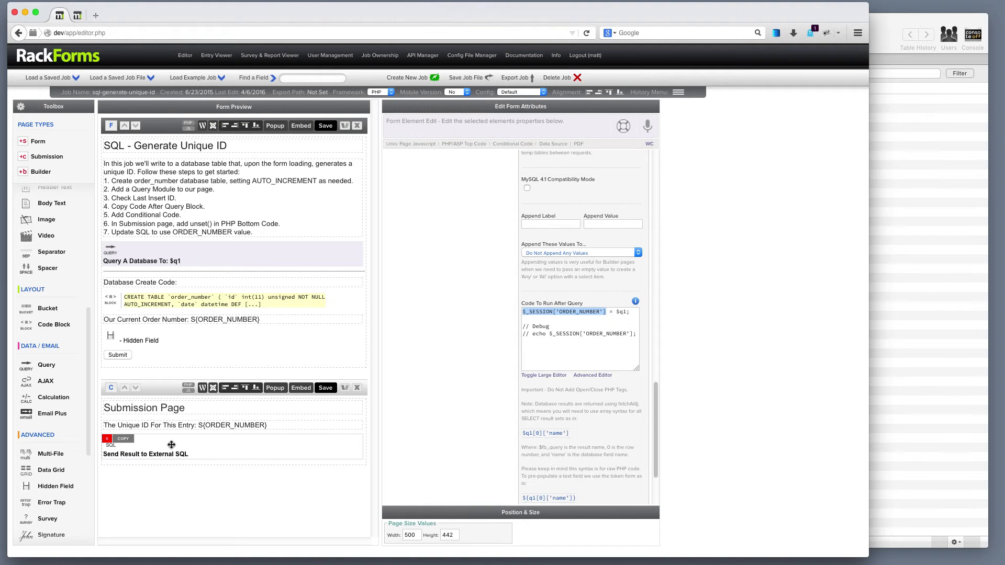
# Review the Query element's Conditional PHP Code and highlight isset in the ORDER_NUMBER session check.
pyautogui.scroll(12, 482, 270)
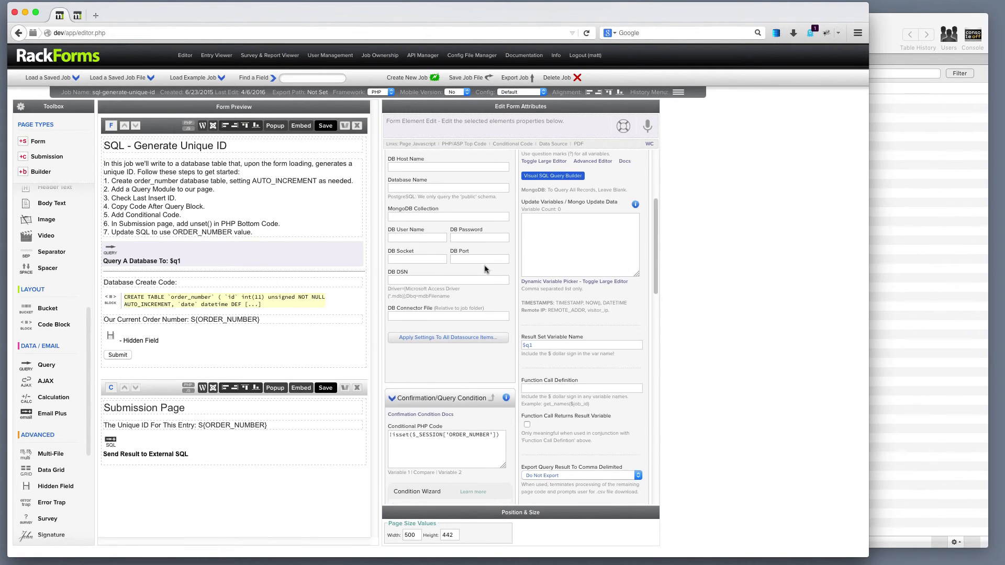
pyautogui.scroll(-5, 482, 269)
pyautogui.click(490, 224)
pyautogui.press('super+a')
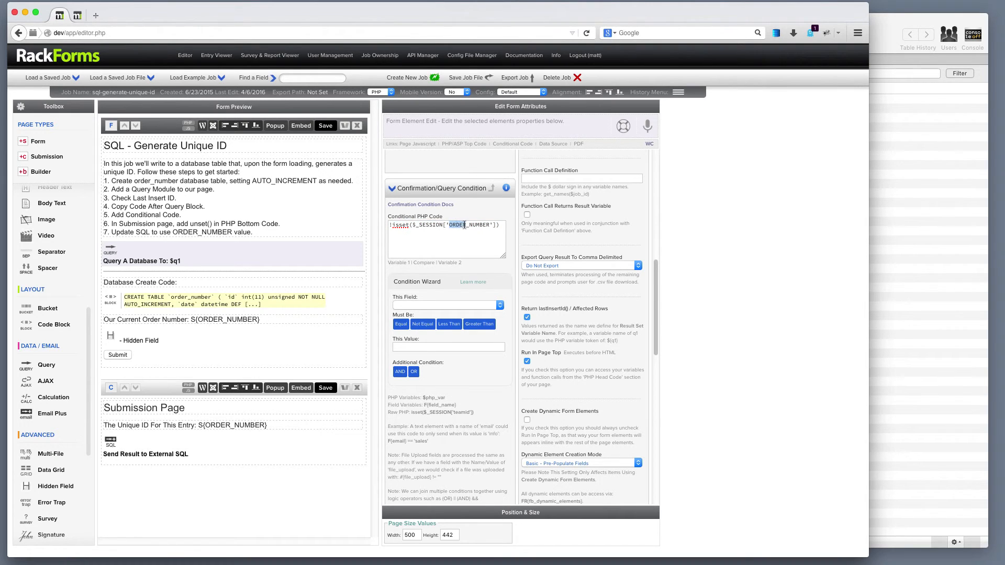
pyautogui.doubleClick(404, 225)
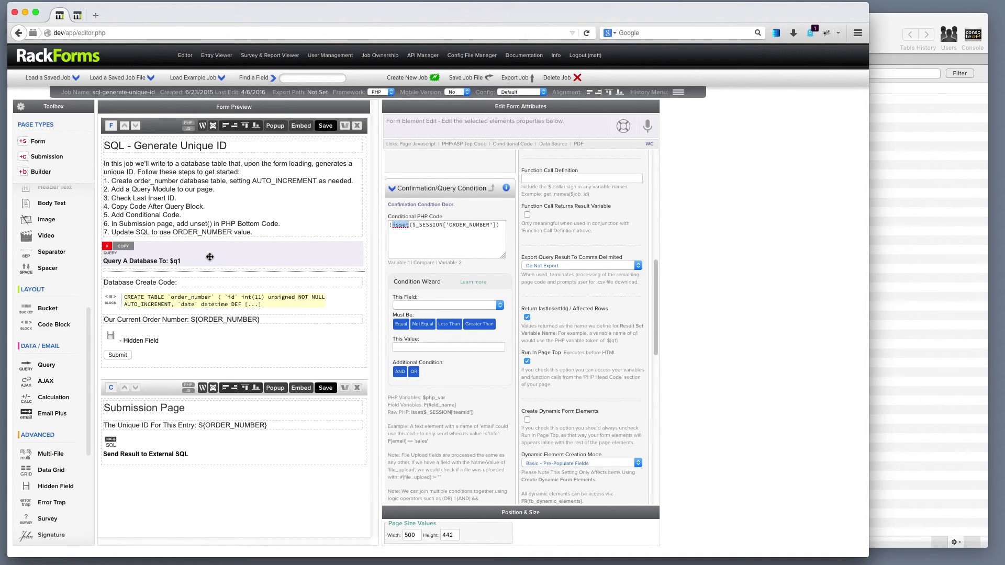
# Review the Submission Page's external SQL element, and highlight the page's PHP Bottom Code that unsets $_SESSION['ORDER_NUMBER'].
pyautogui.click(178, 395)
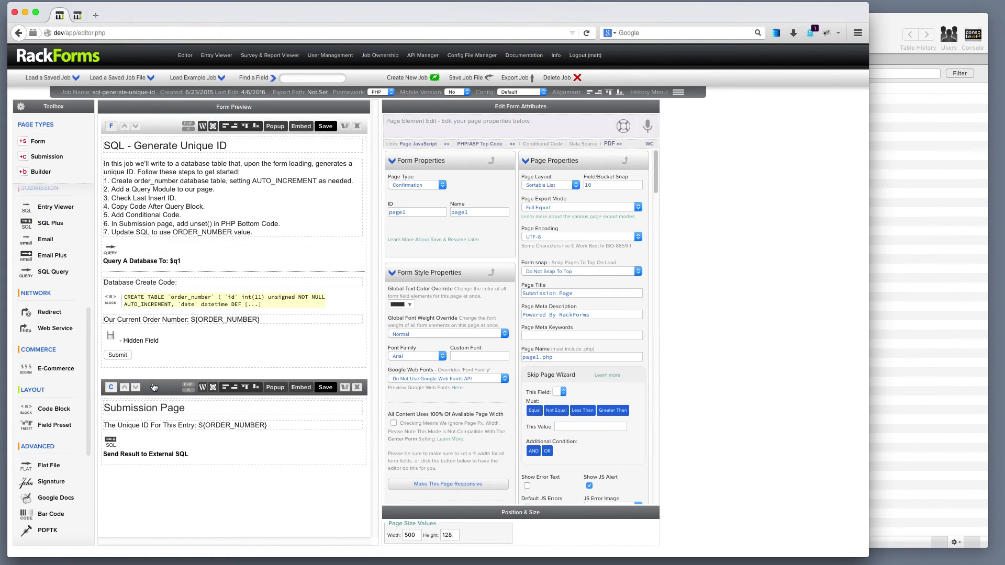
pyautogui.click(181, 440)
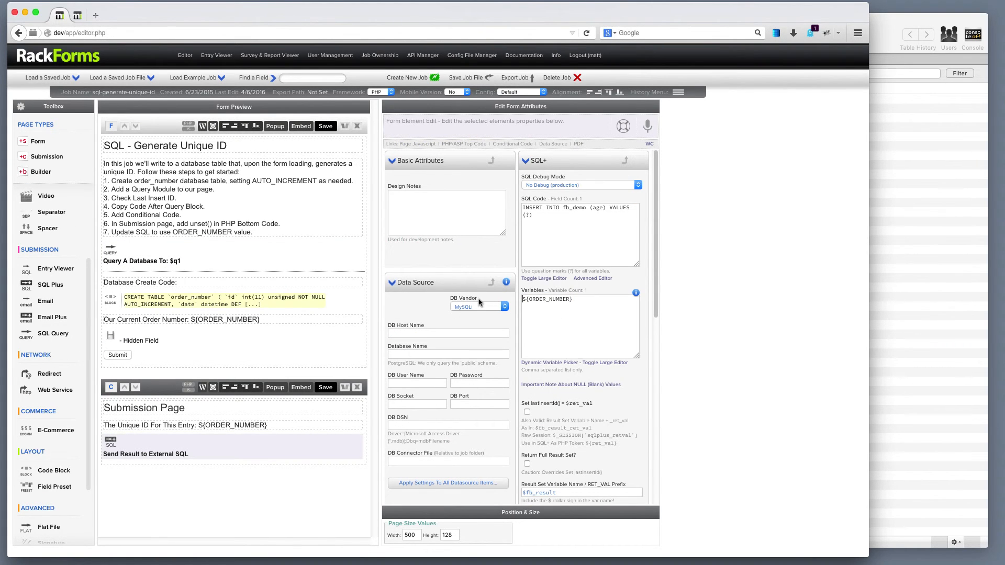
pyautogui.click(172, 396)
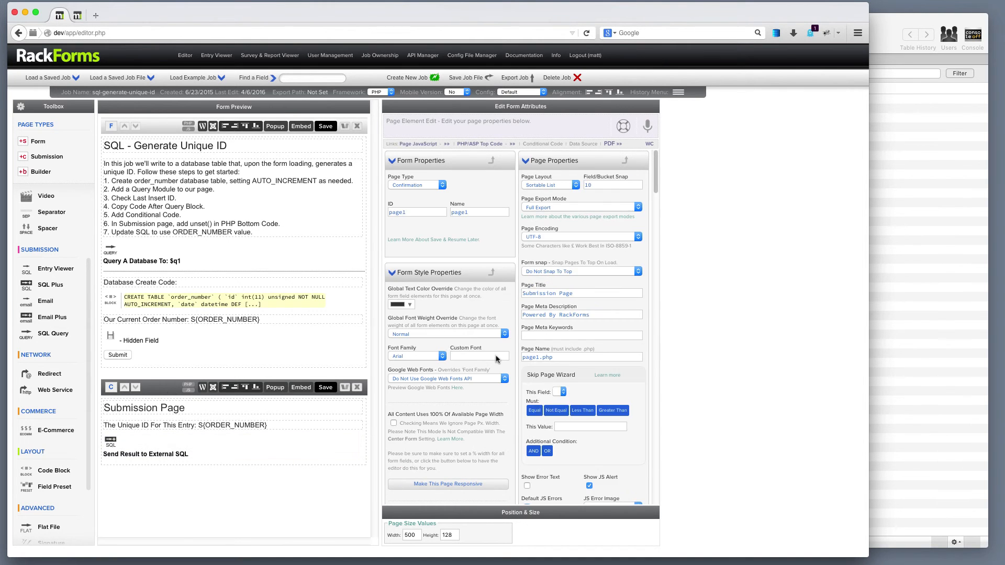
pyautogui.scroll(-15, 496, 354)
pyautogui.scroll(-3, 486, 377)
pyautogui.moveTo(417, 242); pyautogui.dragTo(373, 190)
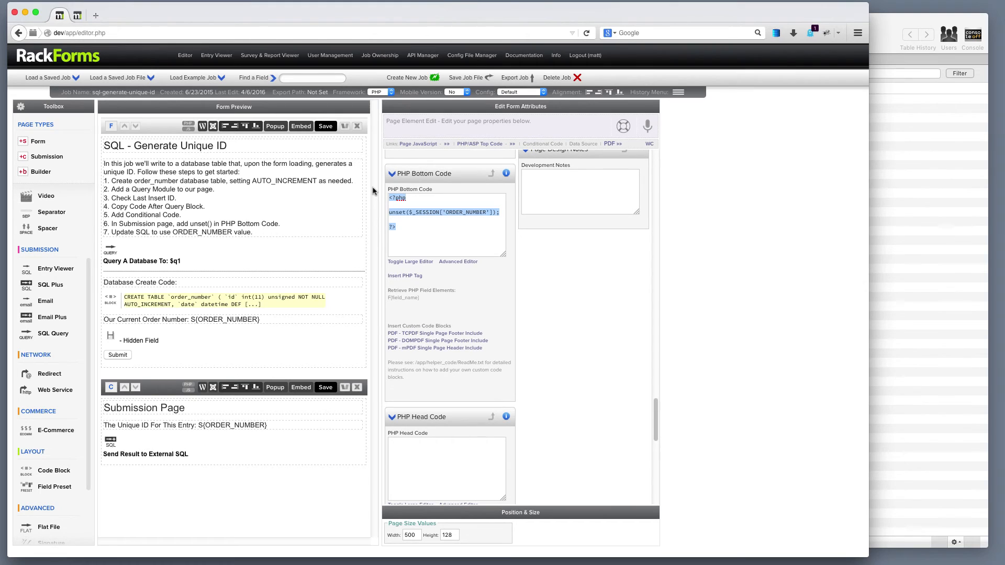